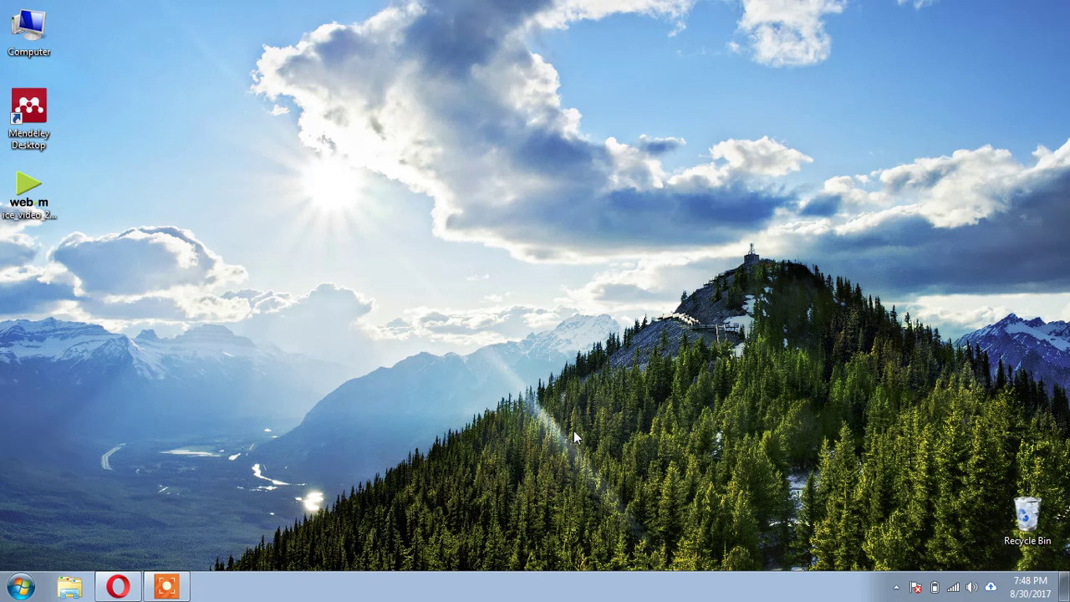
- Launch the Opera browser from its taskbar icon
left_click(120, 581)
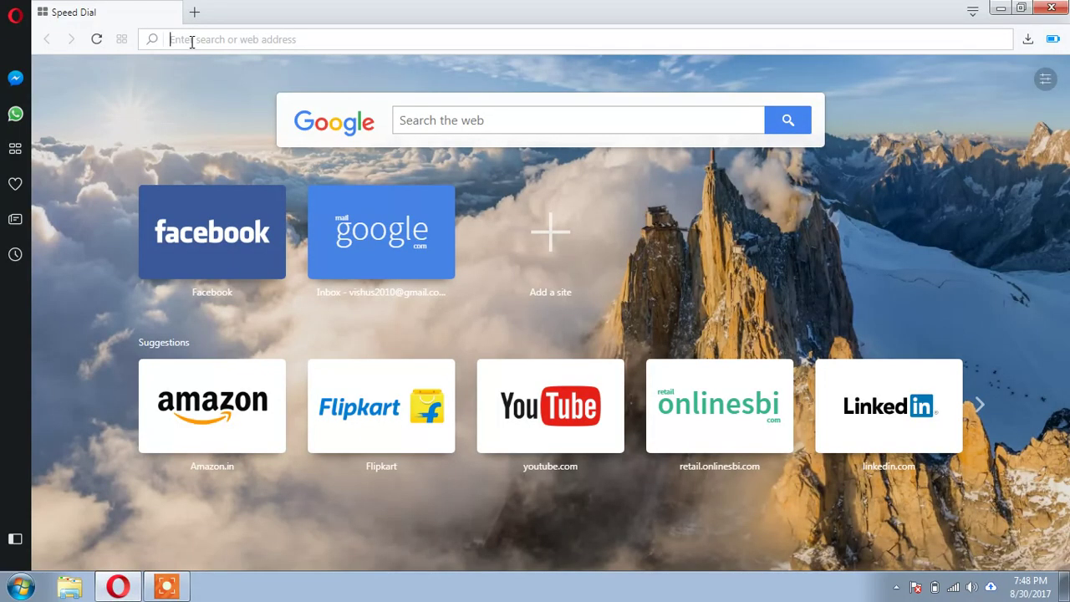
- Load mendeley.com from the autocompleted 'men' address
type("men")
key("Return")
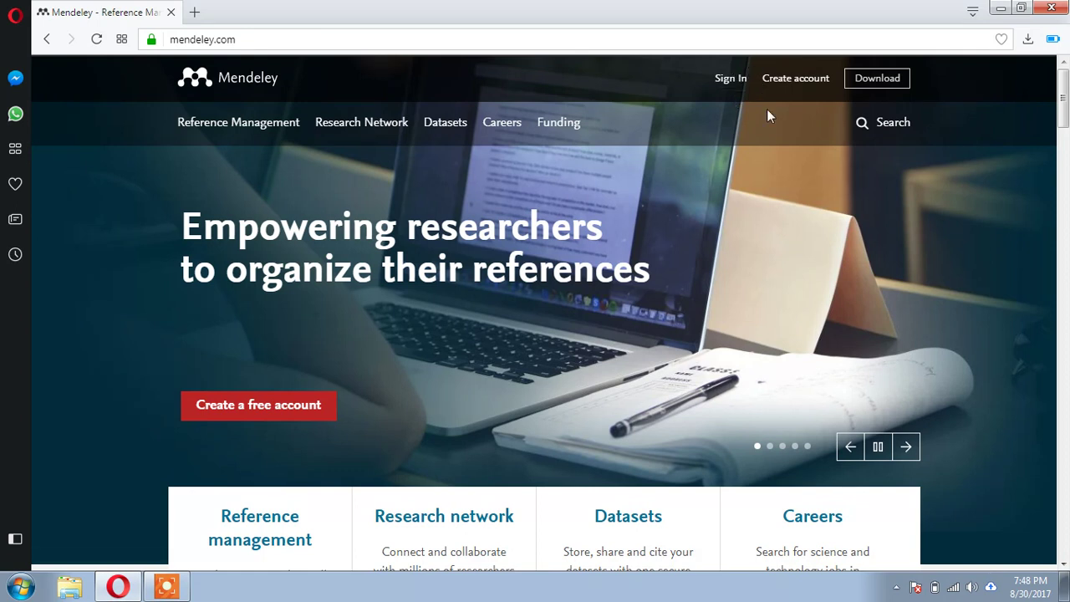
- Open the Mendeley Desktop download page in a new tab, skim it, and return to the homepage
right_click(876, 89)
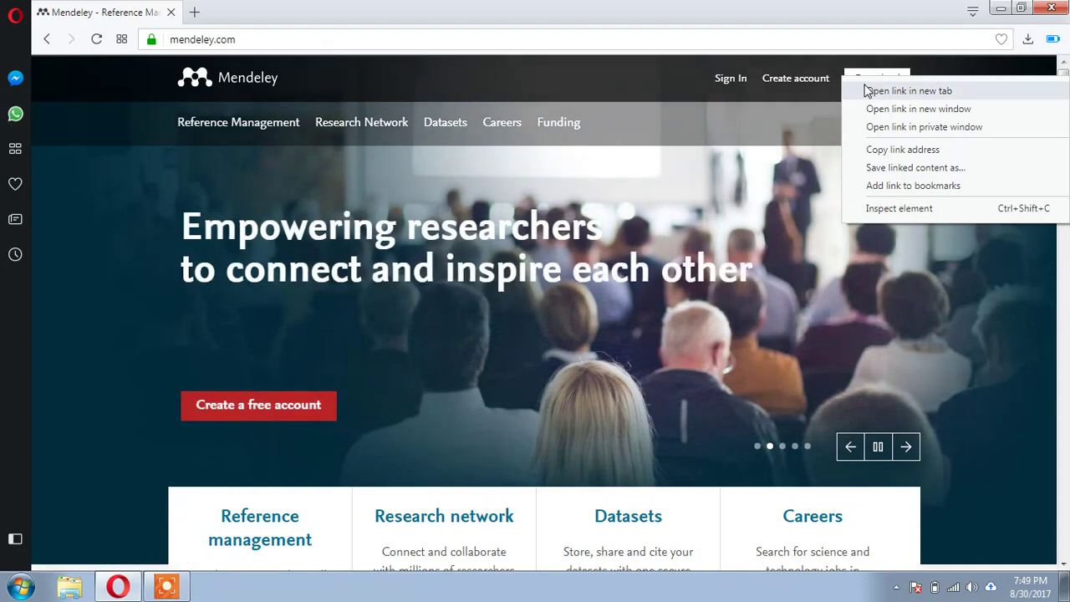
left_click(870, 90)
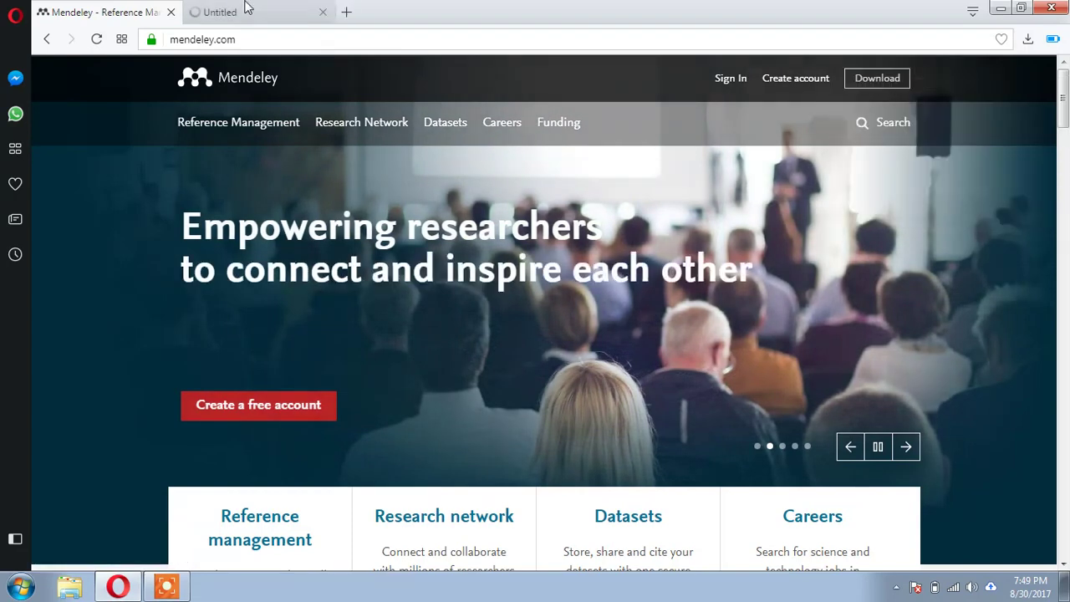
left_click(246, 7)
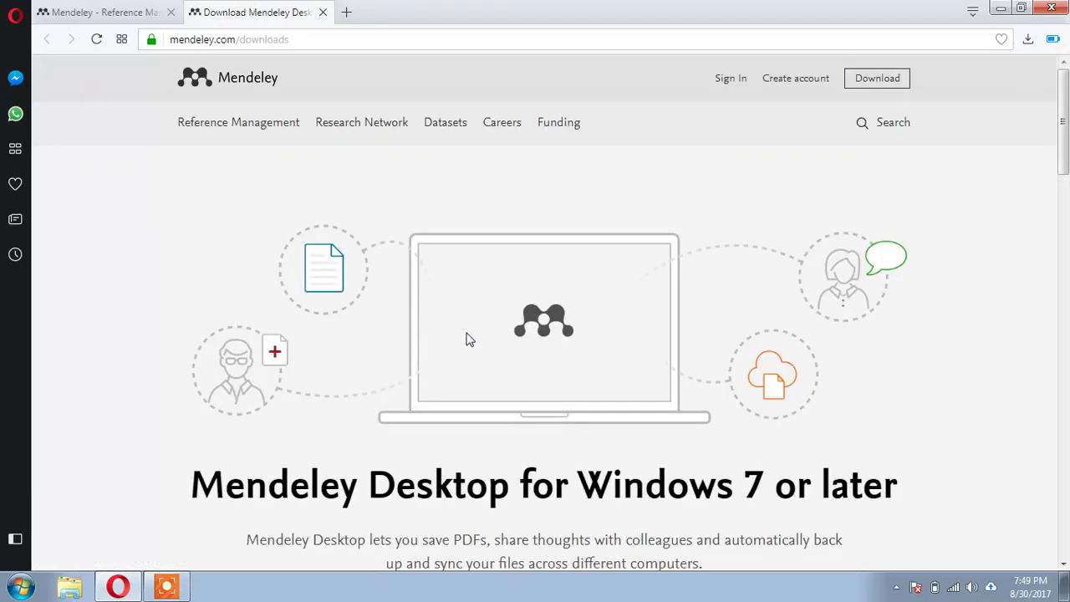
scroll(466, 338, "down", 4)
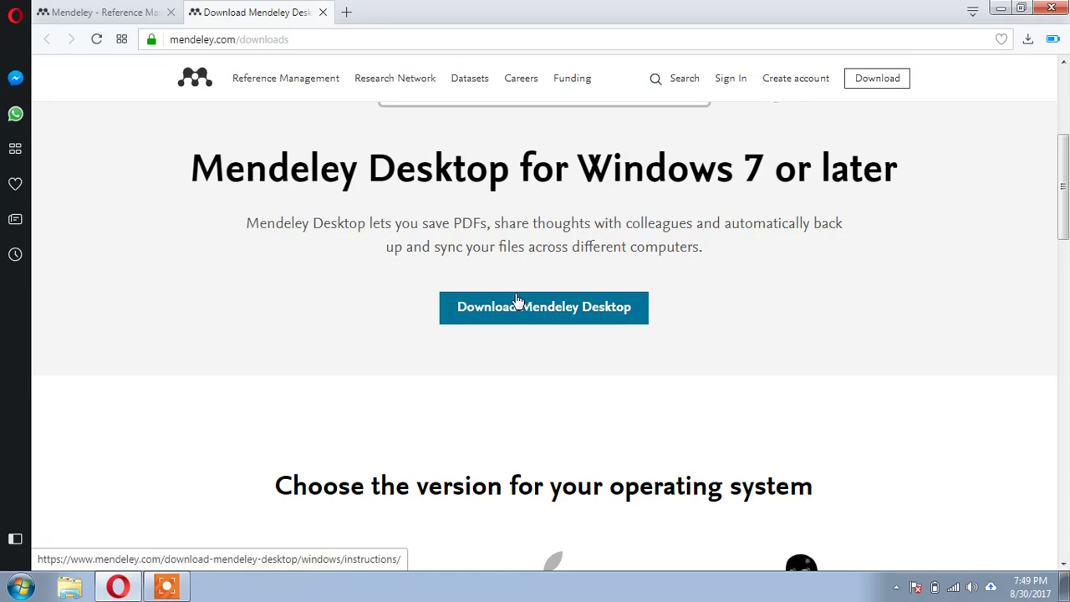
left_click(109, 11)
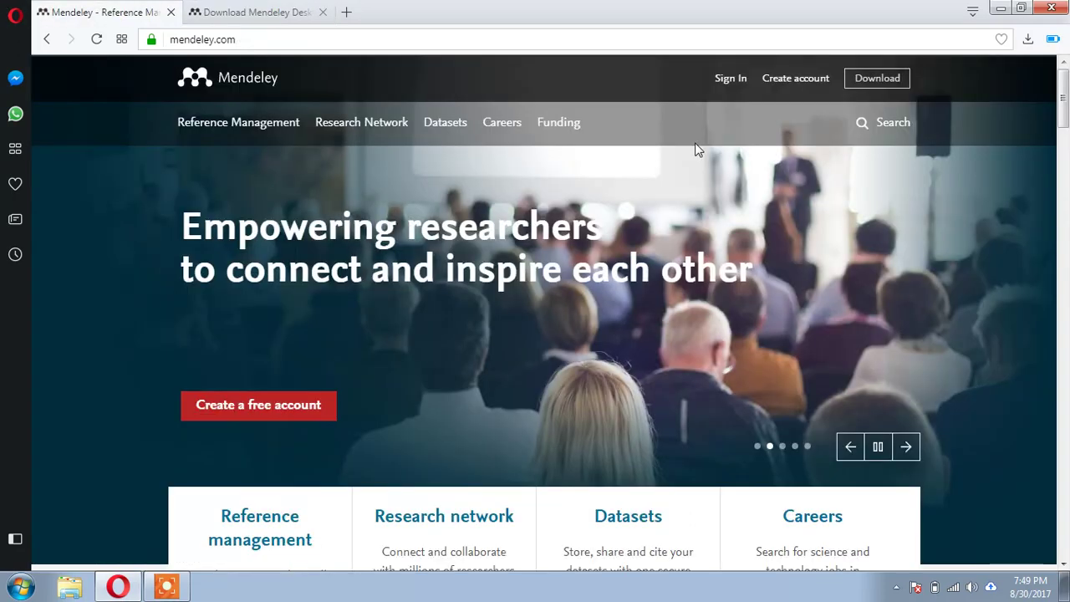
- Browse the Join Mendeley form's name and password fields, then close both Mendeley tabs
left_click(790, 82)
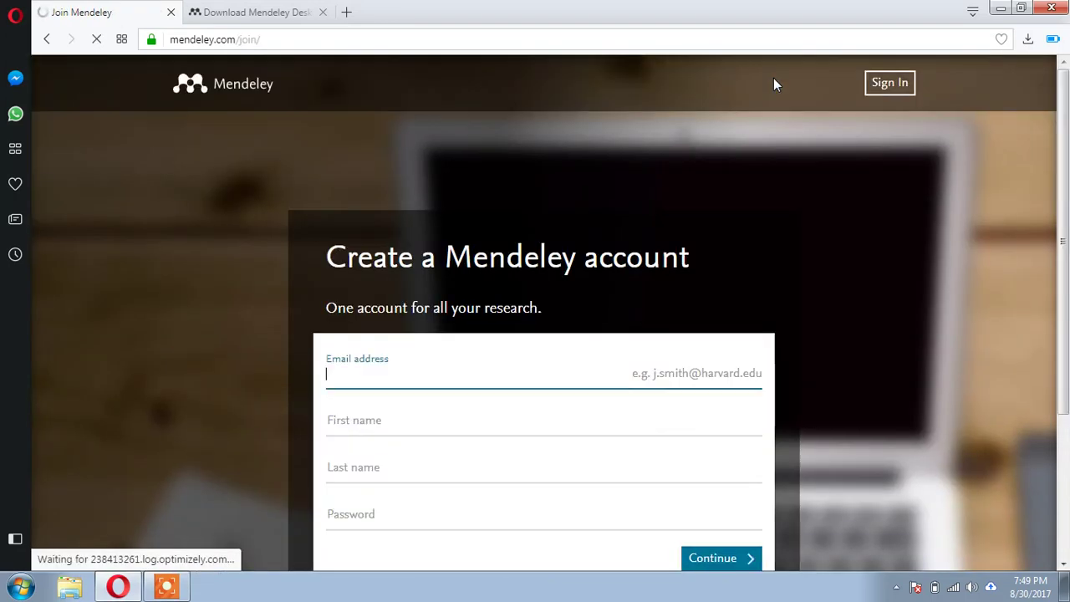
scroll(719, 246, "down", 3)
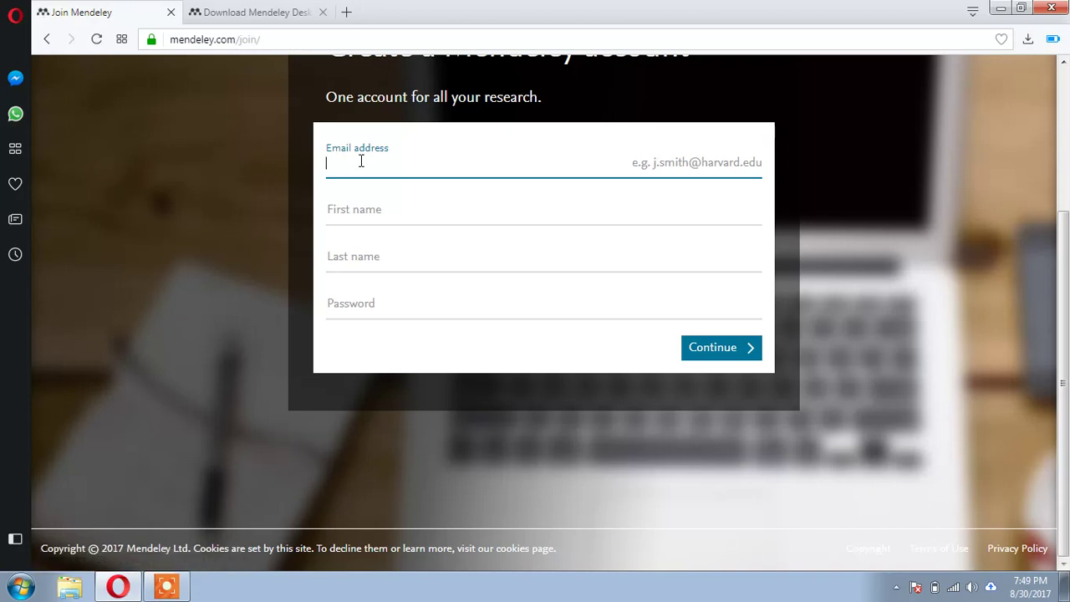
key("Tab")
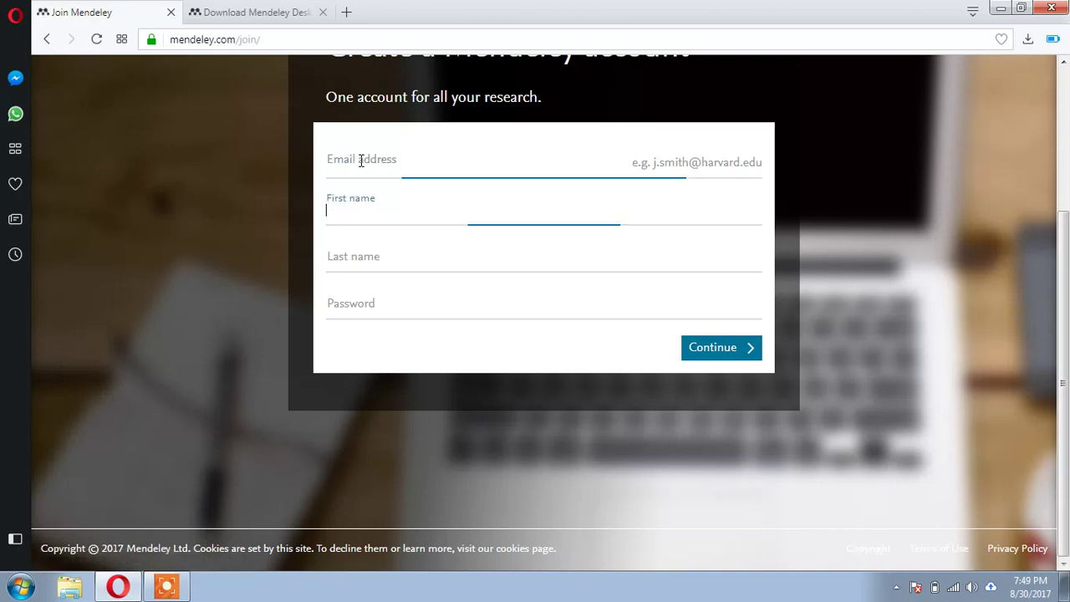
key("Tab")
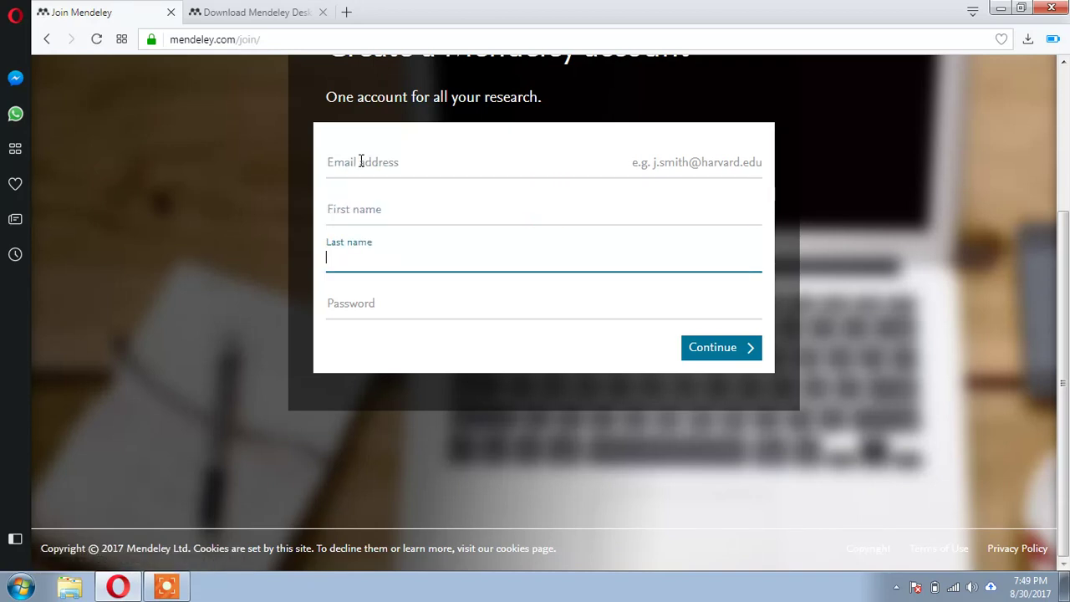
key("Tab")
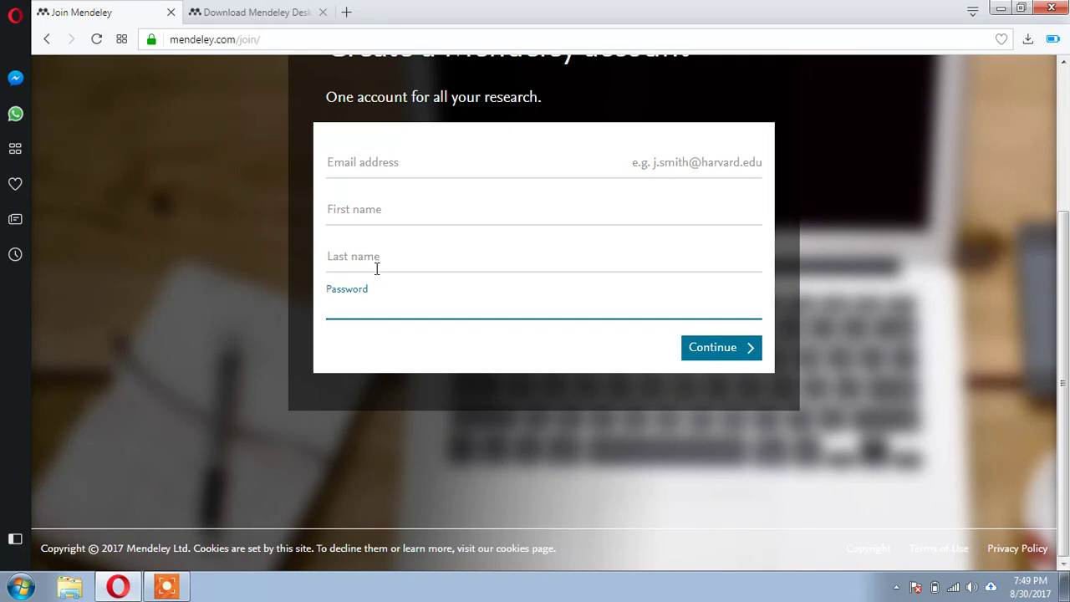
scroll(515, 339, "up", 2)
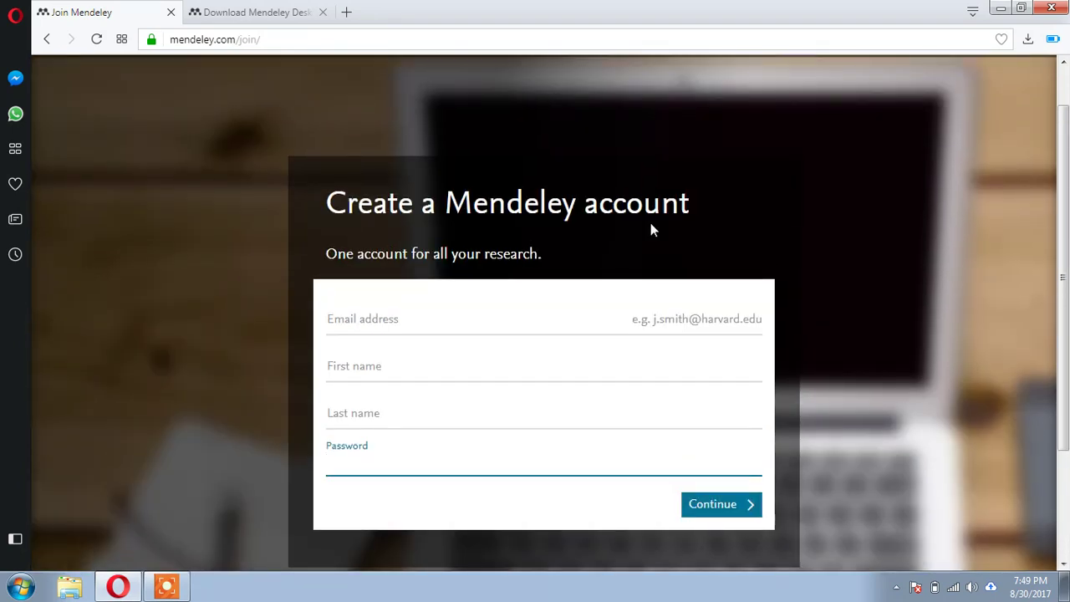
scroll(651, 228, "up", 1)
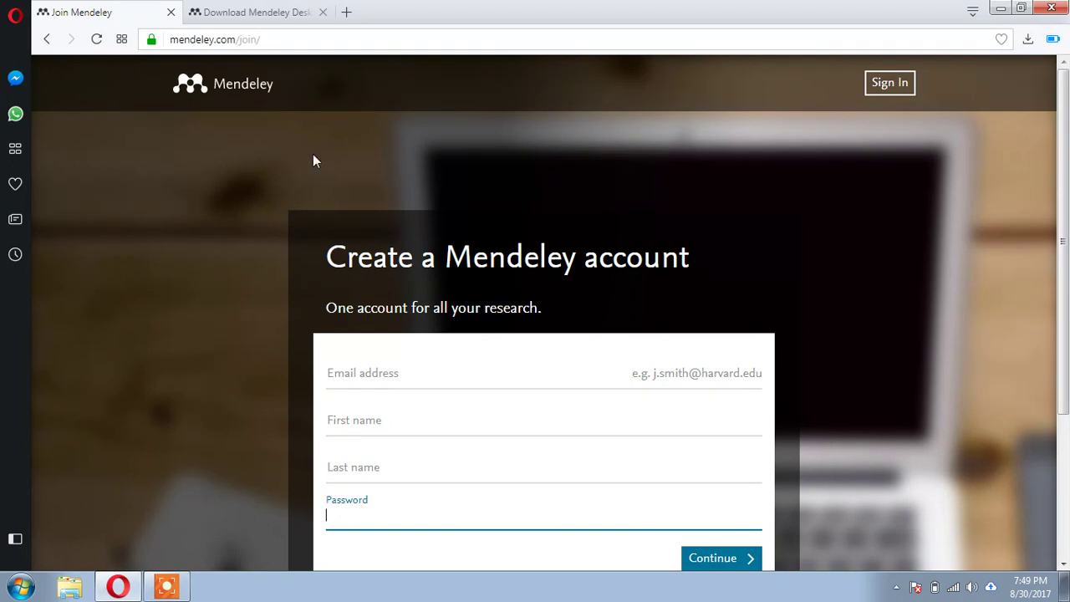
left_click(172, 13)
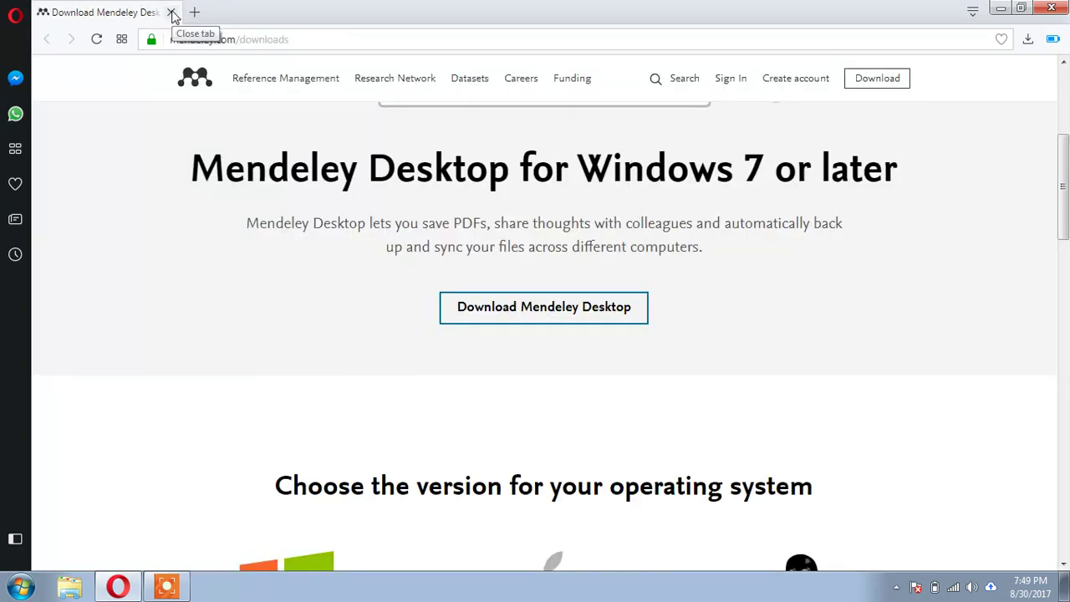
key("ctrl+w")
- Close Opera and launch Mendeley Desktop from its desktop shortcut
left_click(1051, 7)
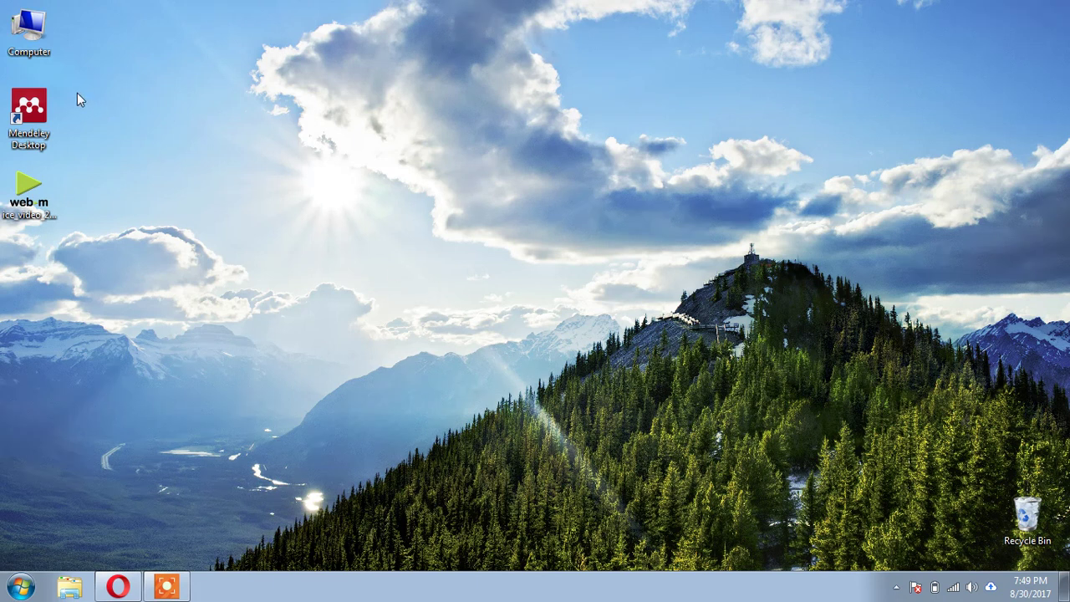
double_click(29, 132)
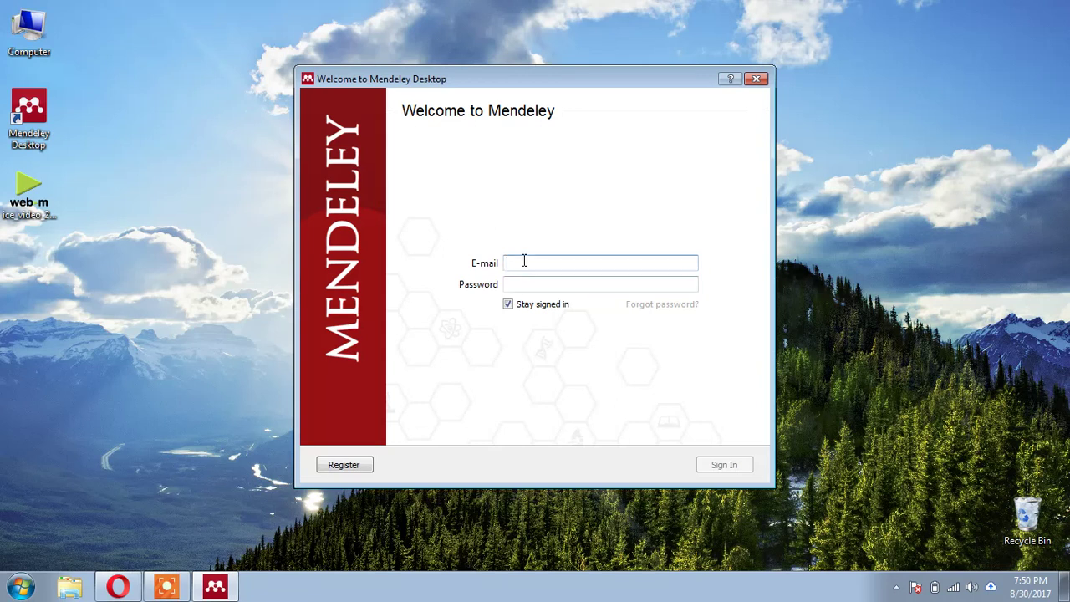
- Sign in to Mendeley Desktop with the account e-mail and password
key("Tab")
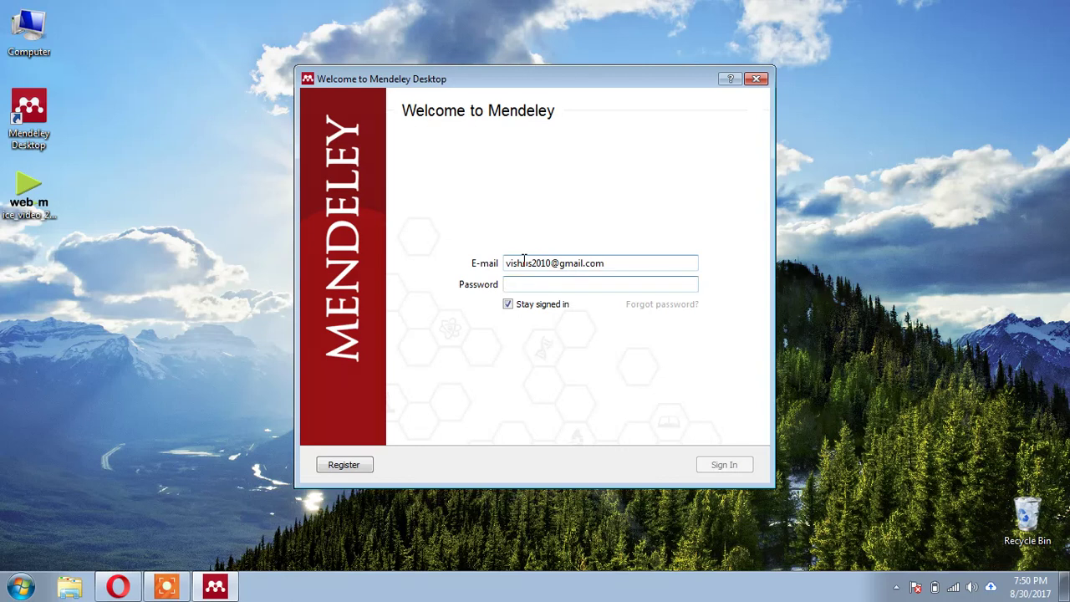
type("••••••••••••••")
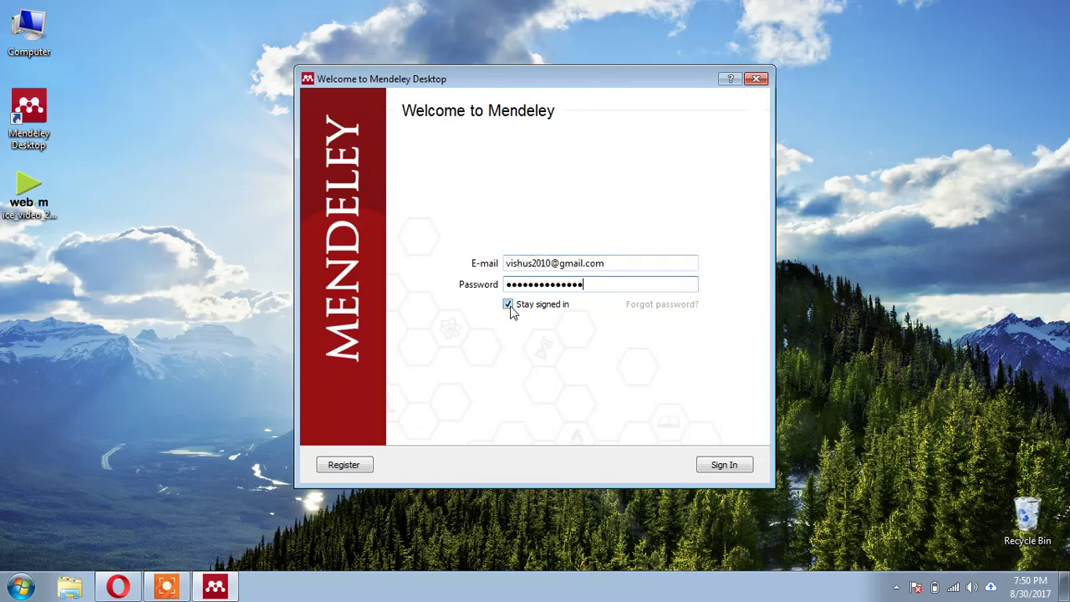
left_click(727, 465)
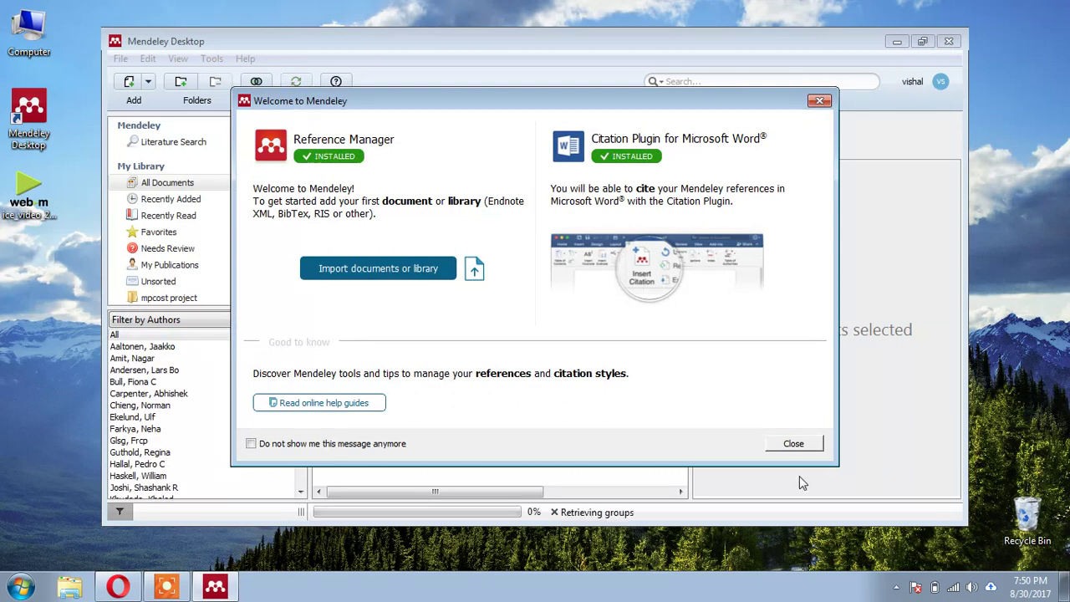
- Dismiss the welcome dialog, maximize the window, and finish the intro tour
left_click(793, 444)
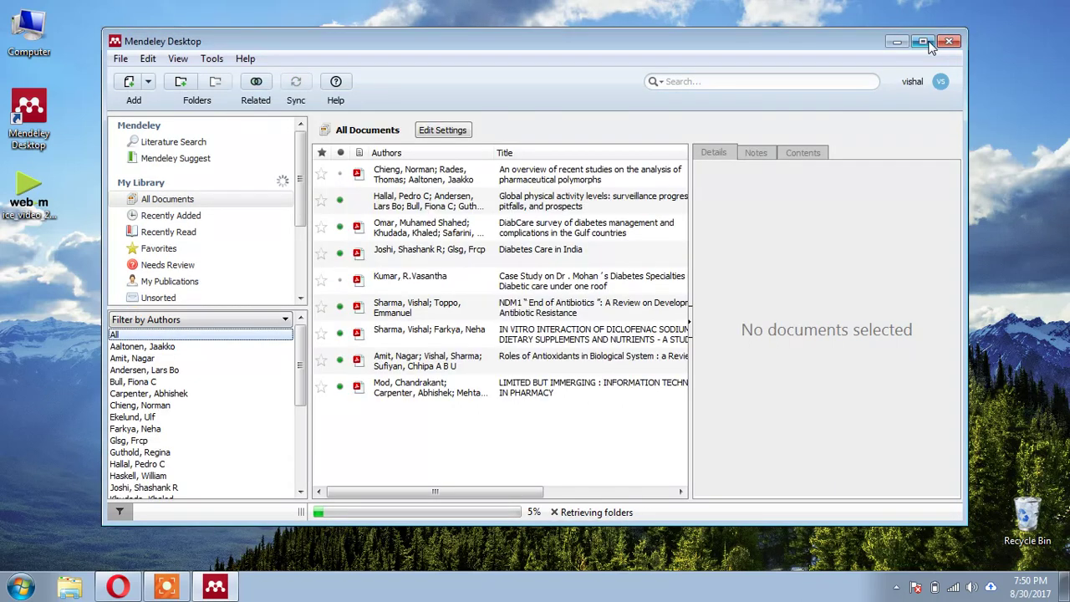
left_click(930, 46)
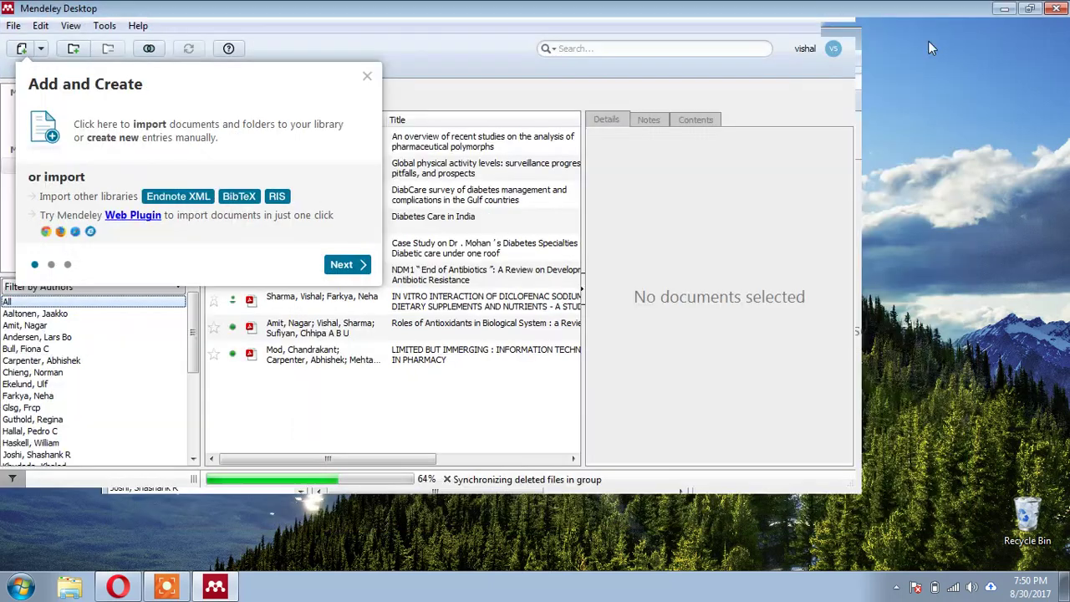
left_click(349, 266)
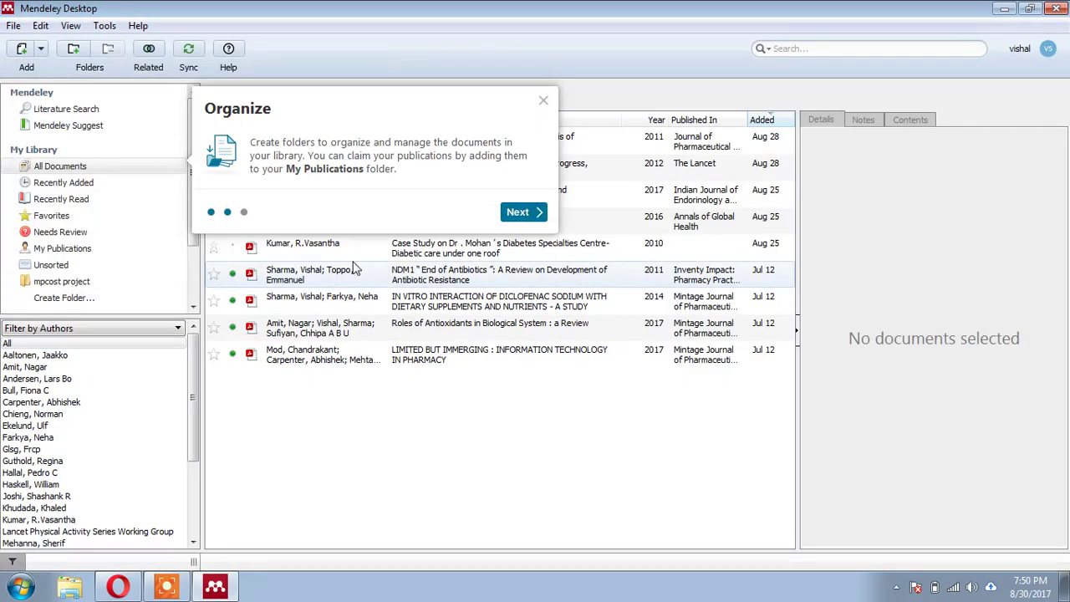
left_click(537, 212)
left_click(380, 262)
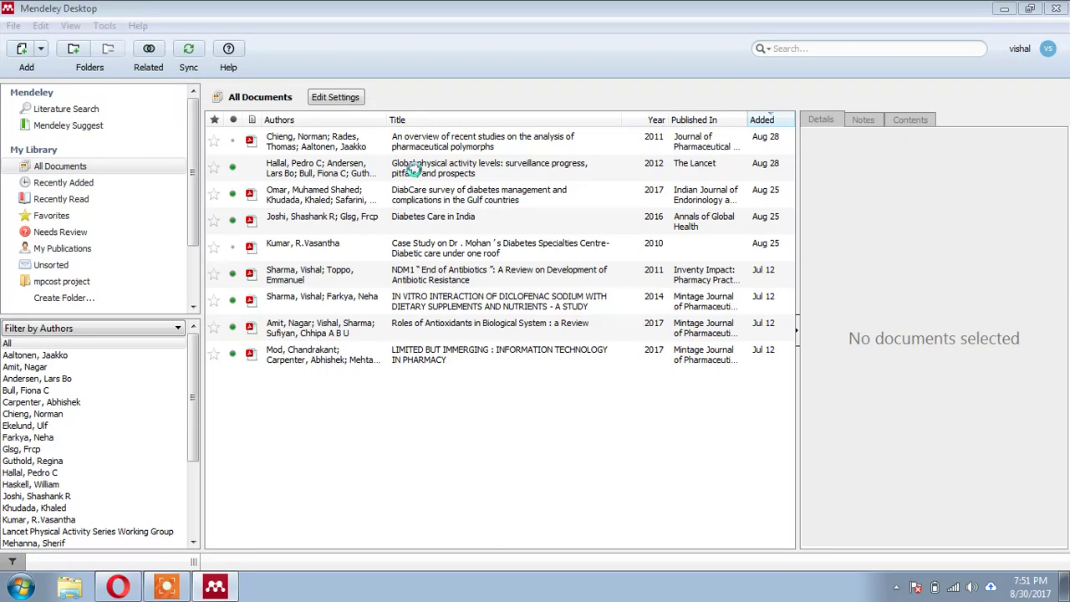
key("ctrl+o")
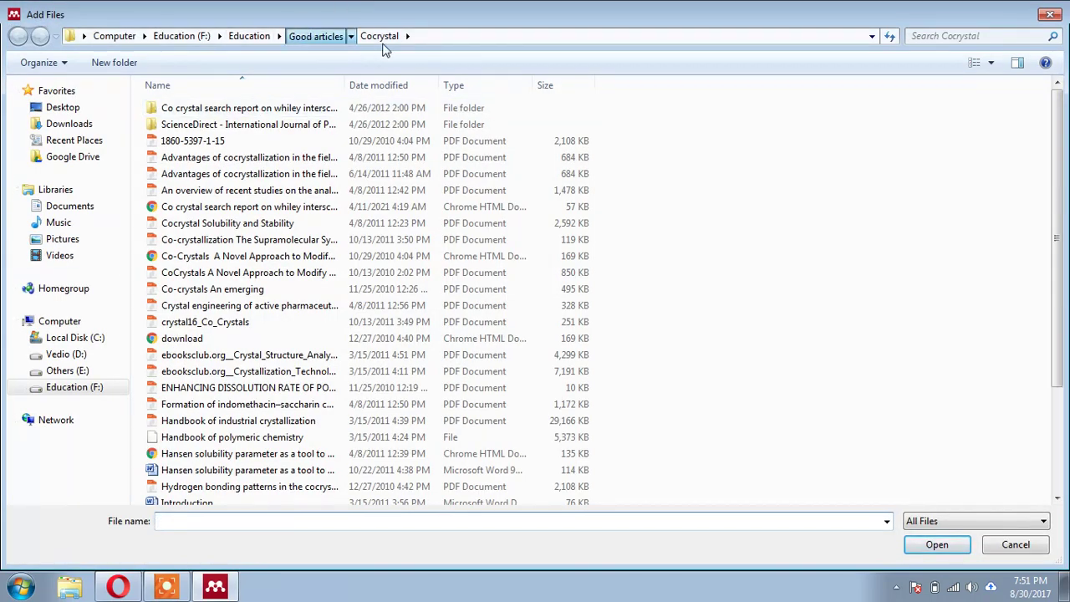
- Navigate to the Cocrystal folder and show its files as a compact list
left_click(309, 37)
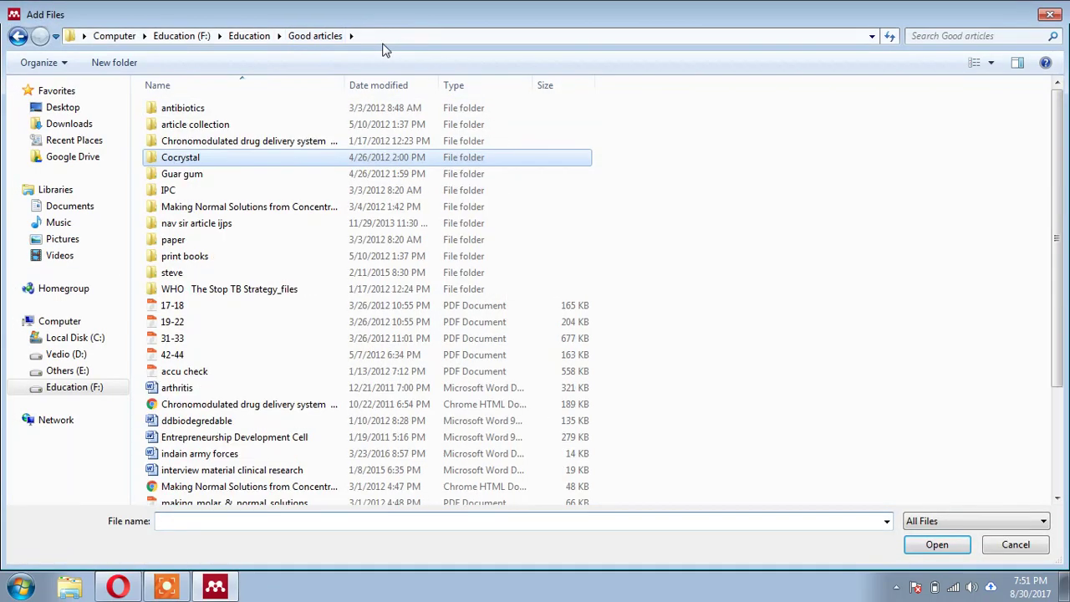
double_click(240, 161)
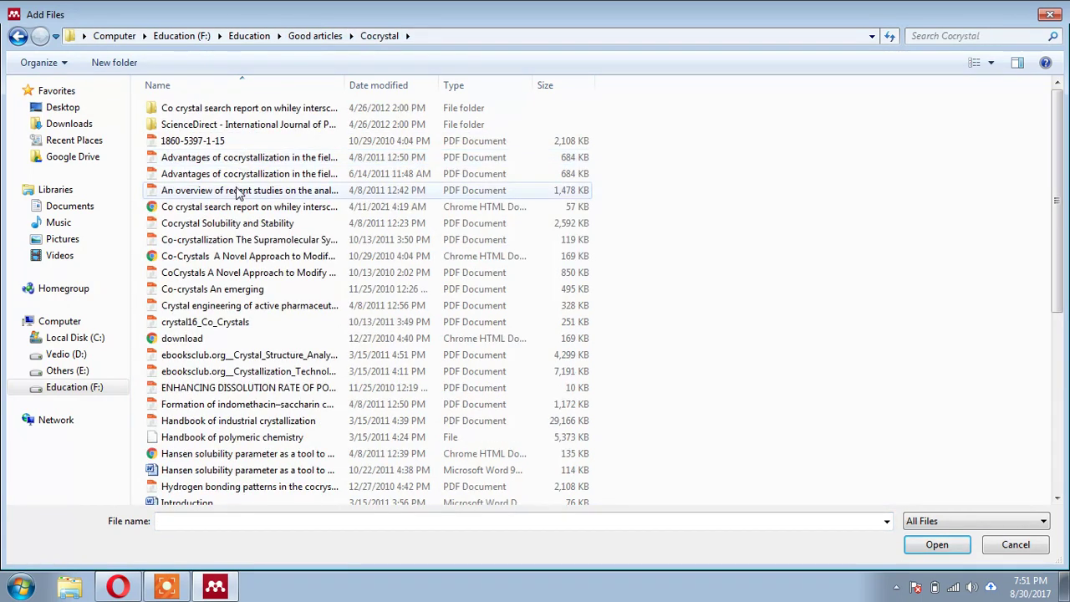
left_click(990, 63)
left_click(986, 126)
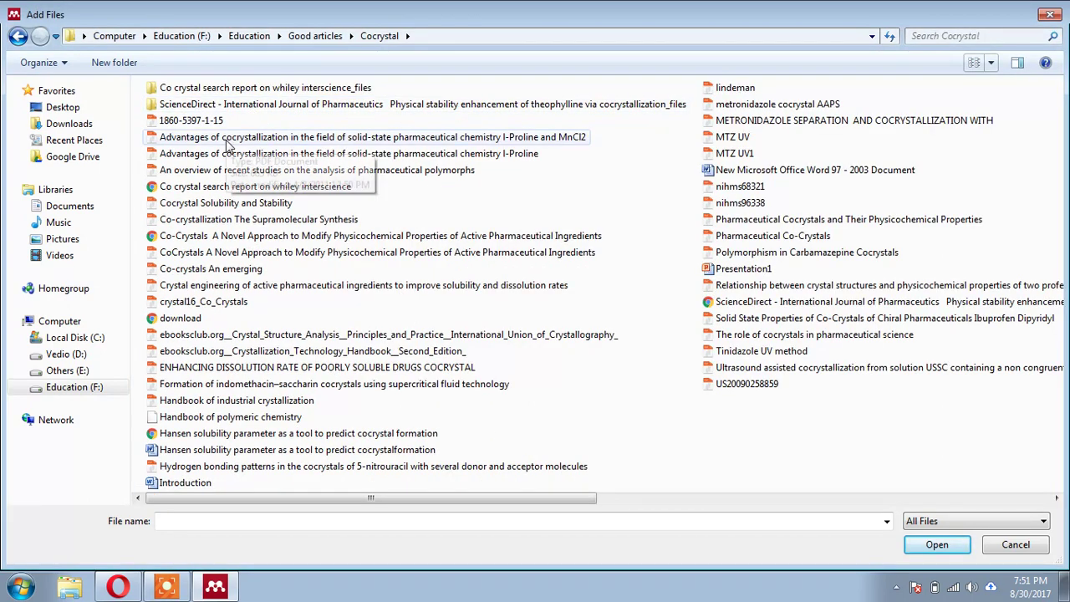
- Select the Pharmaceutical Cocrystals and Co-Crystals PDFs and import them
left_click(225, 139)
left_click(778, 221, "ctrl")
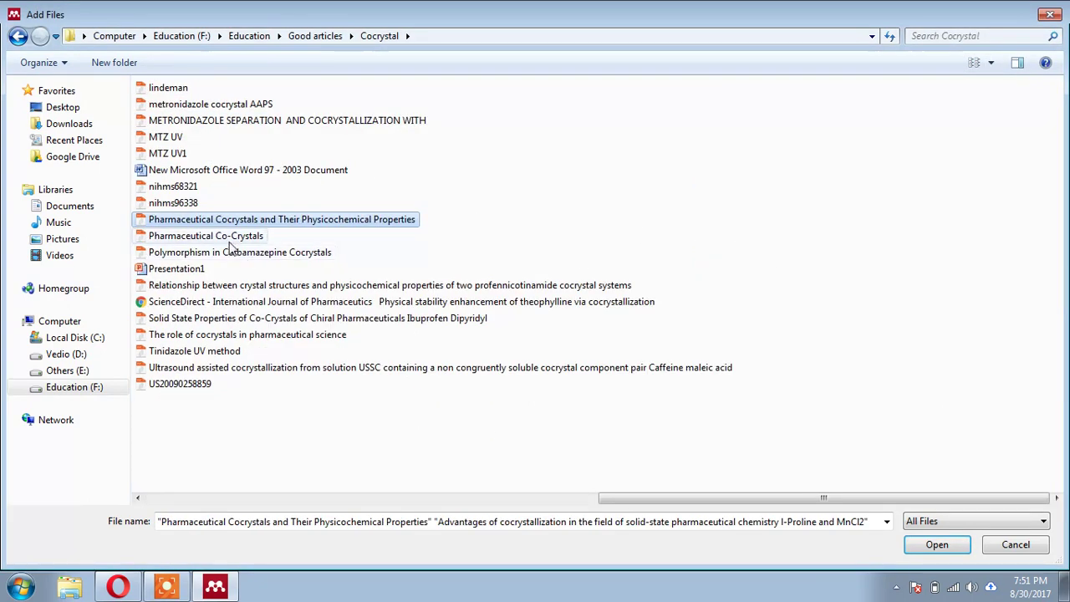
left_click(229, 238, "ctrl")
left_click(938, 546)
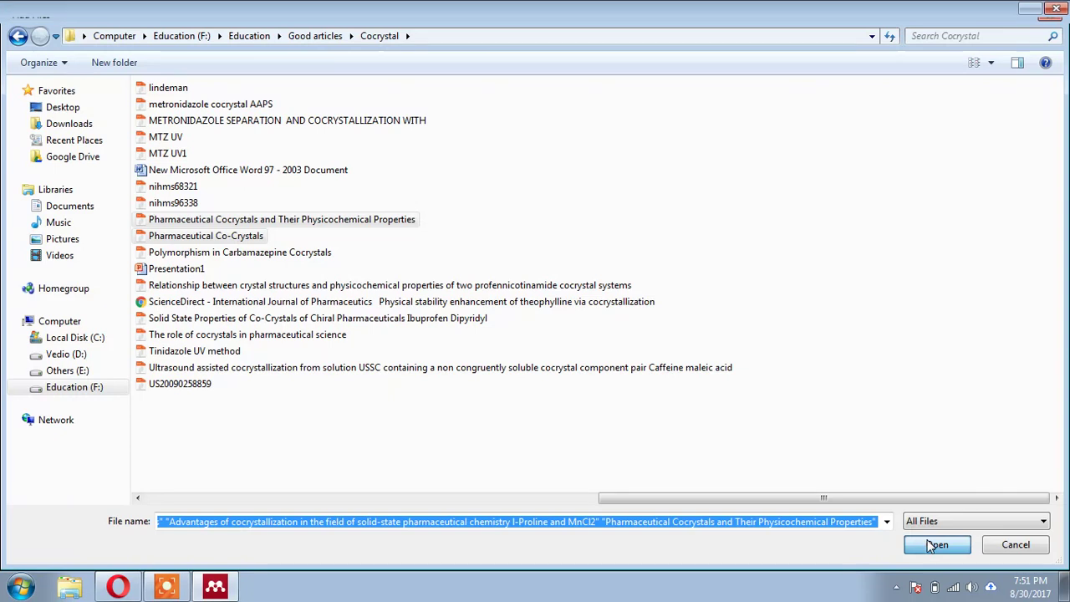
left_click(934, 544)
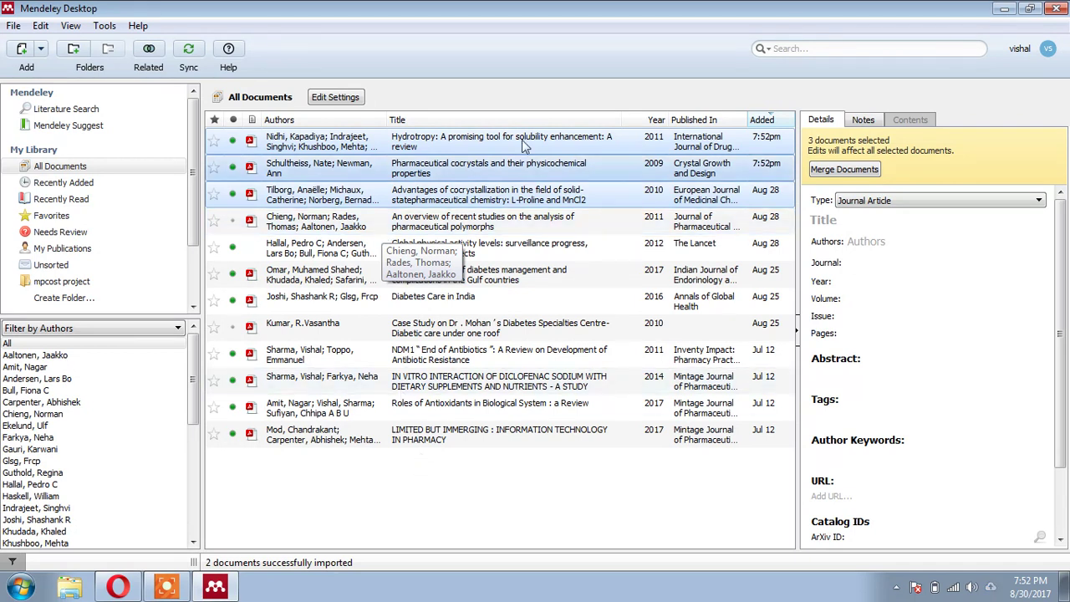
- Inspect the Hydrotropy paper's title, authors, journal, pages and abstract in Details
left_click(401, 147)
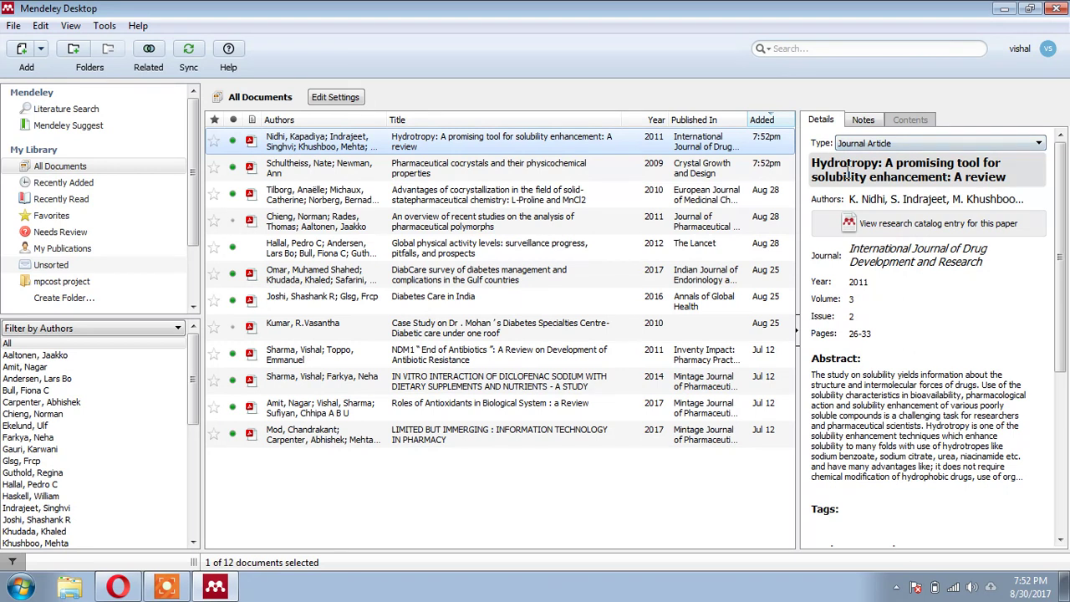
left_click(847, 173)
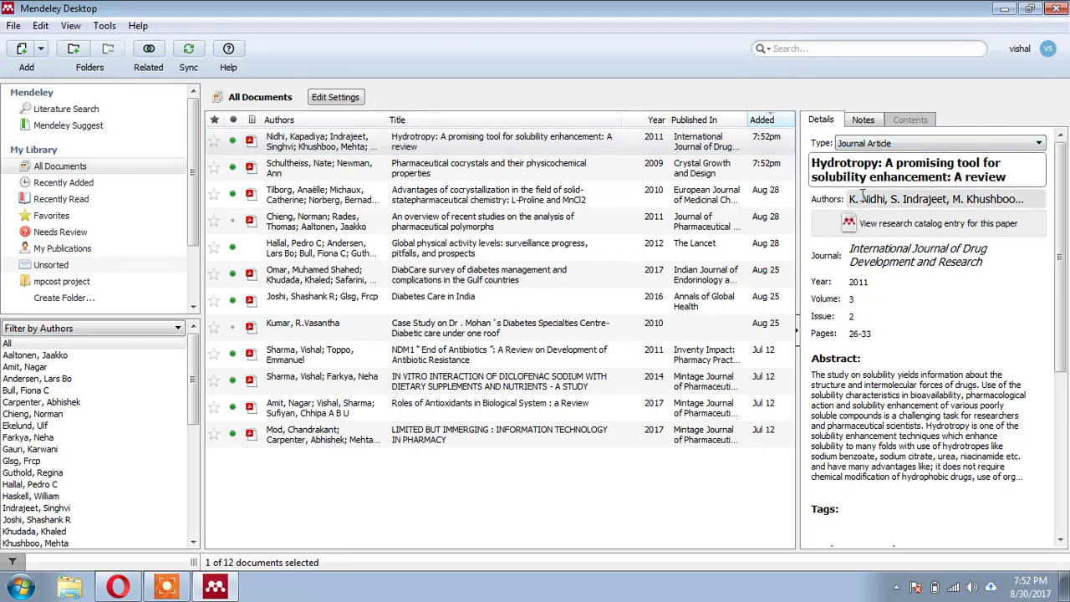
left_click(857, 197)
left_click(872, 309)
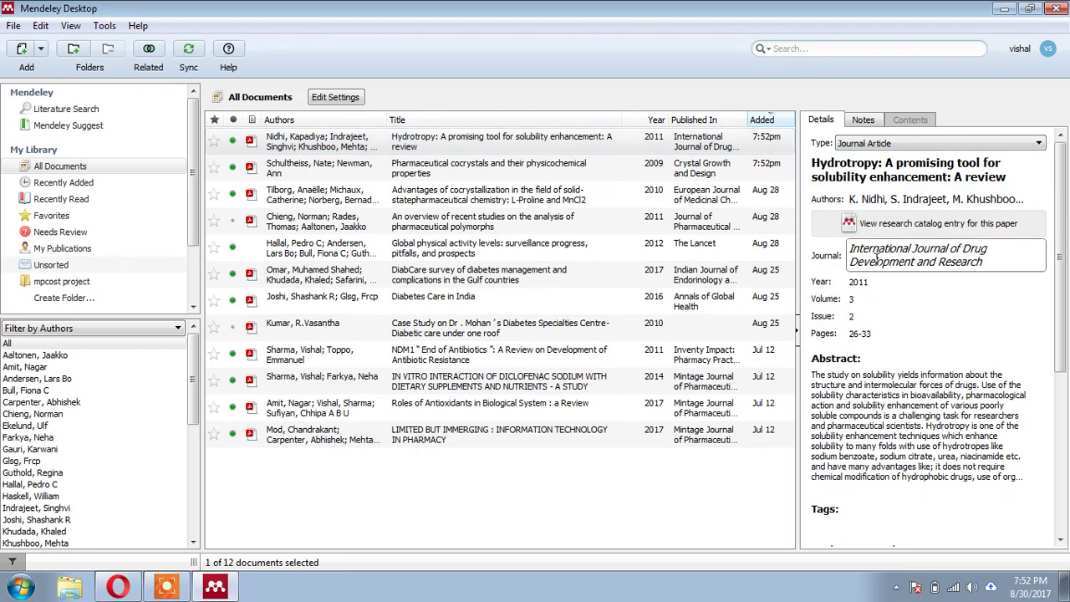
left_click(875, 333)
left_click(872, 368)
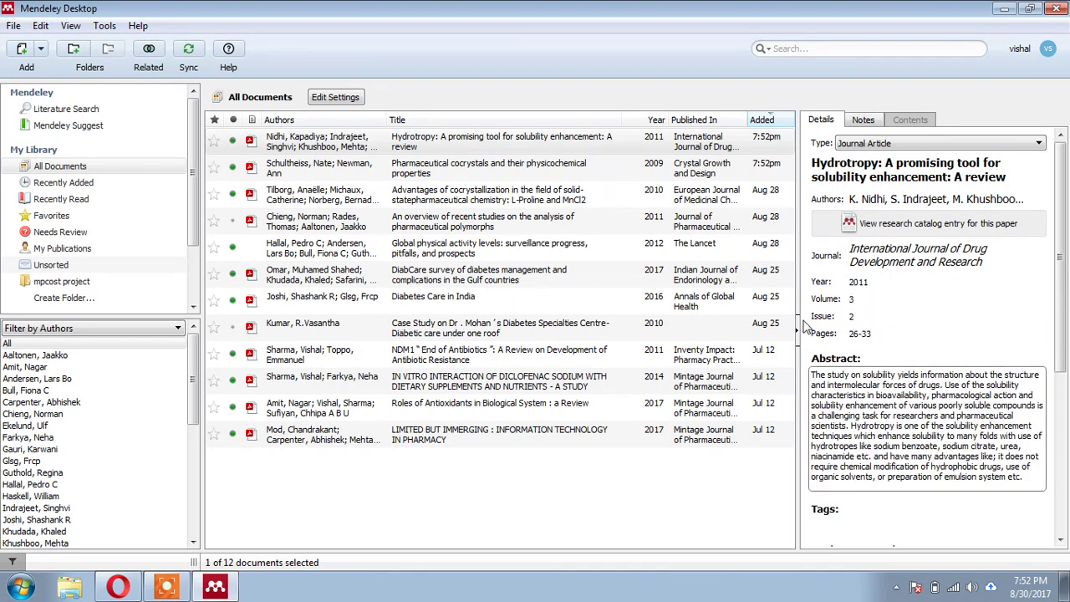
- Review details of the Pharmaceutical cocrystals, Advantages of cocrystallization and recent-studies papers
left_click(536, 171)
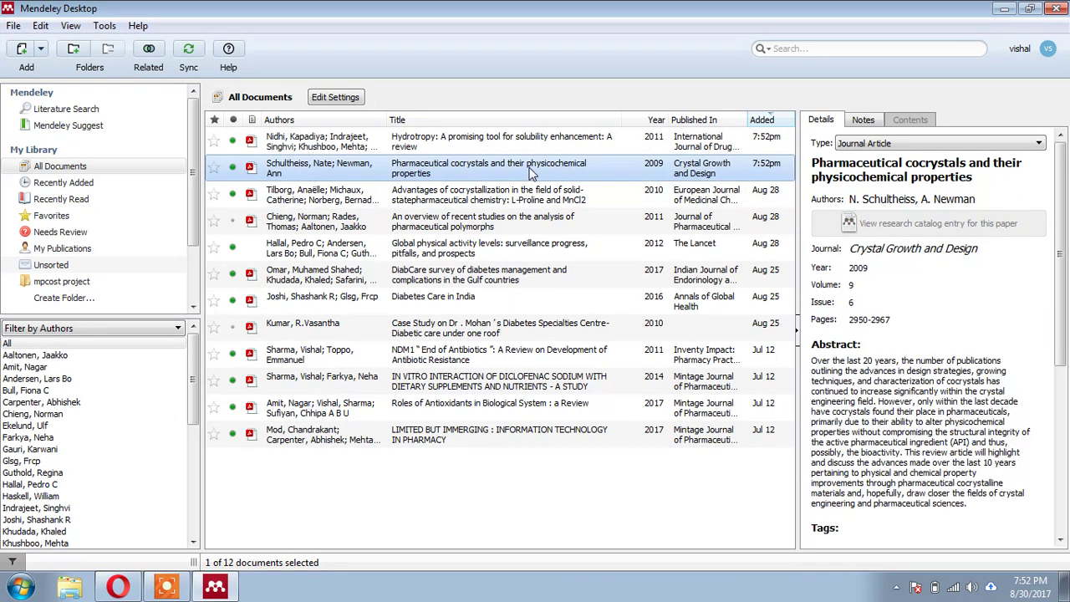
left_click(539, 192)
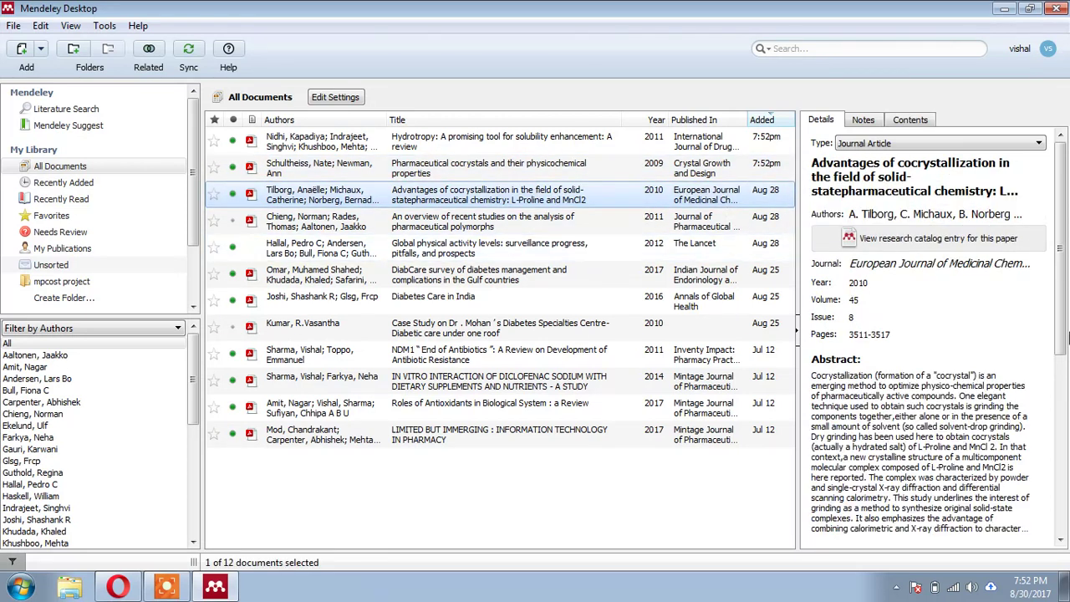
left_click(510, 224)
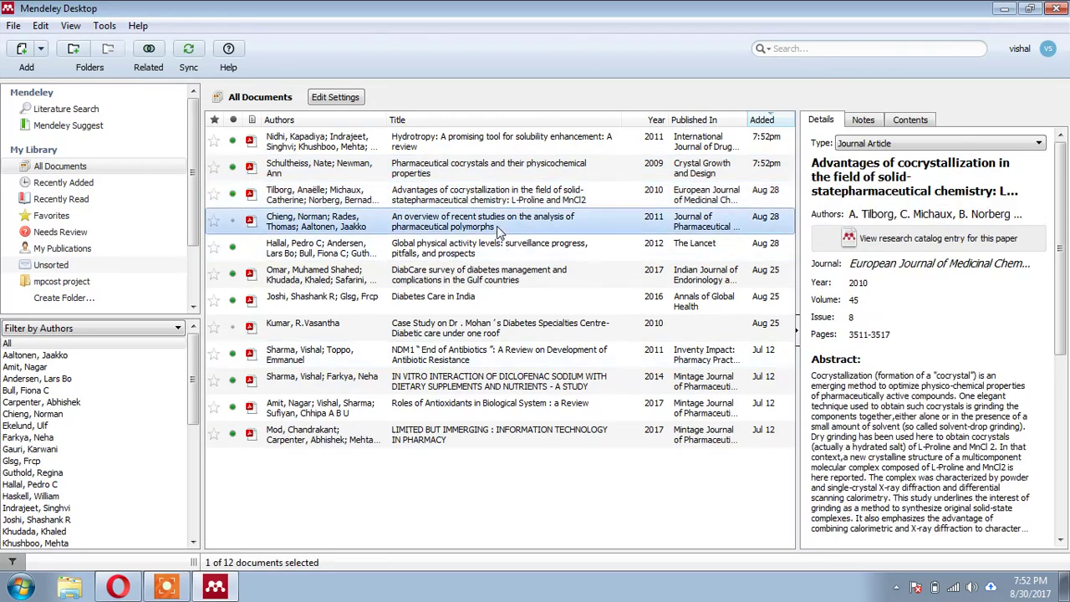
left_click(885, 316)
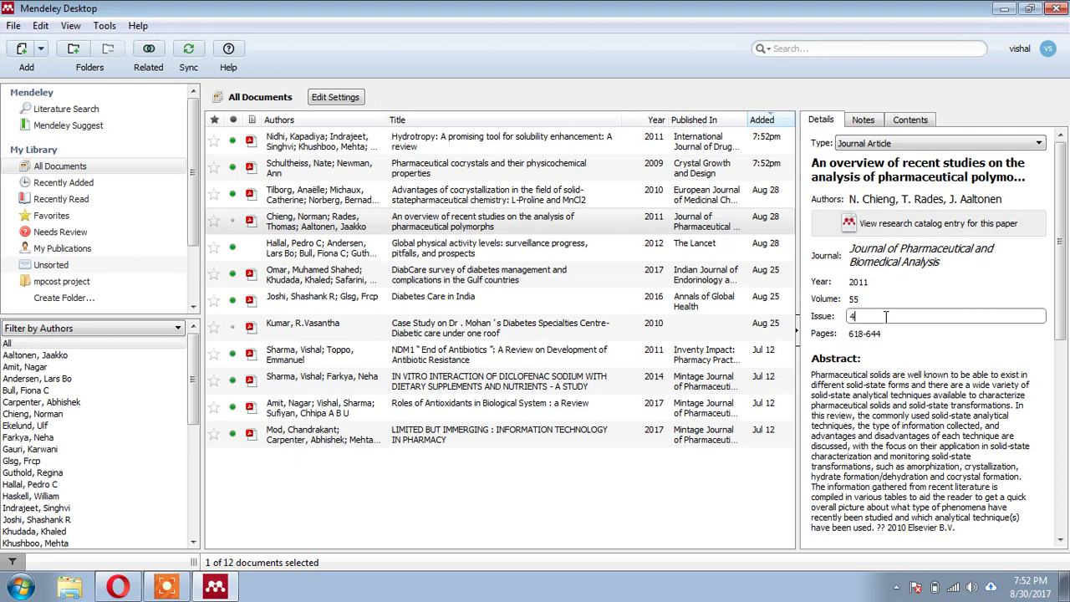
scroll(873, 428, "down", 3)
scroll(873, 428, "up", 3)
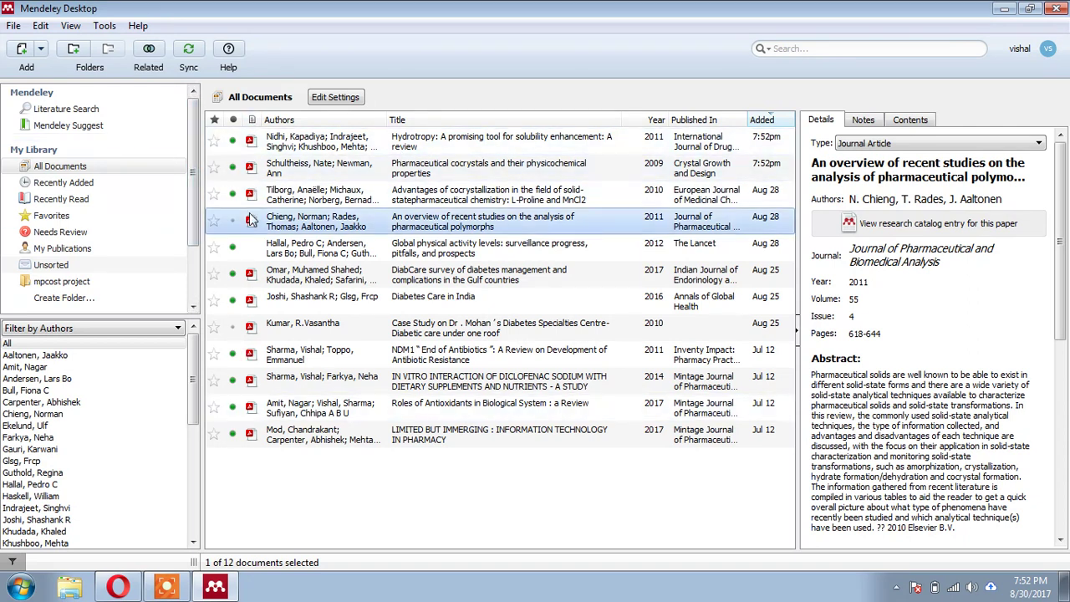
- Open the Hydrotropy paper's PDF and scroll to page 2
left_click(250, 142)
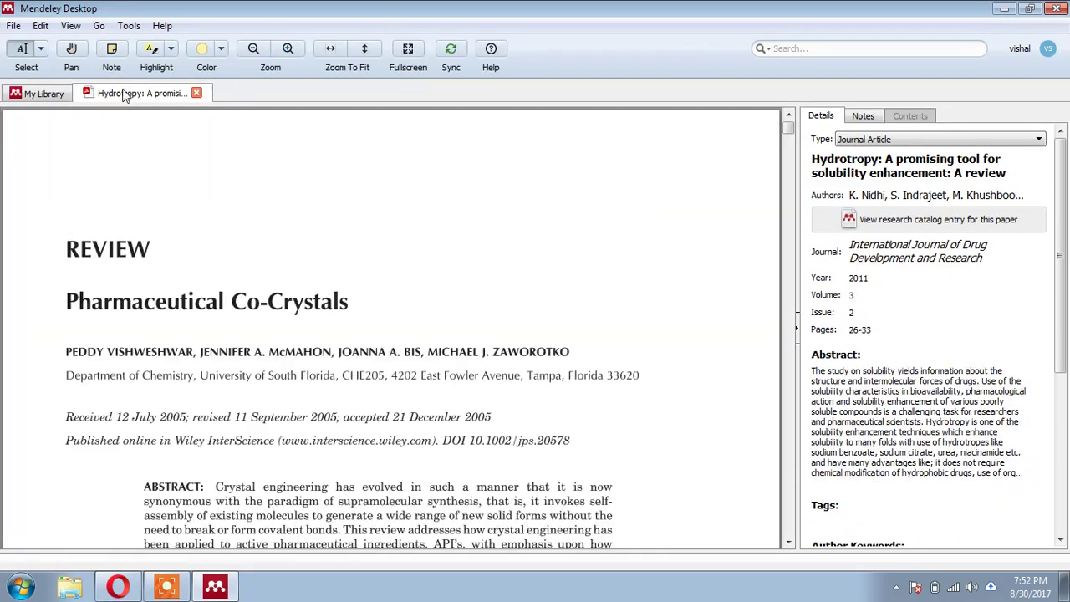
scroll(252, 214, "down", 15)
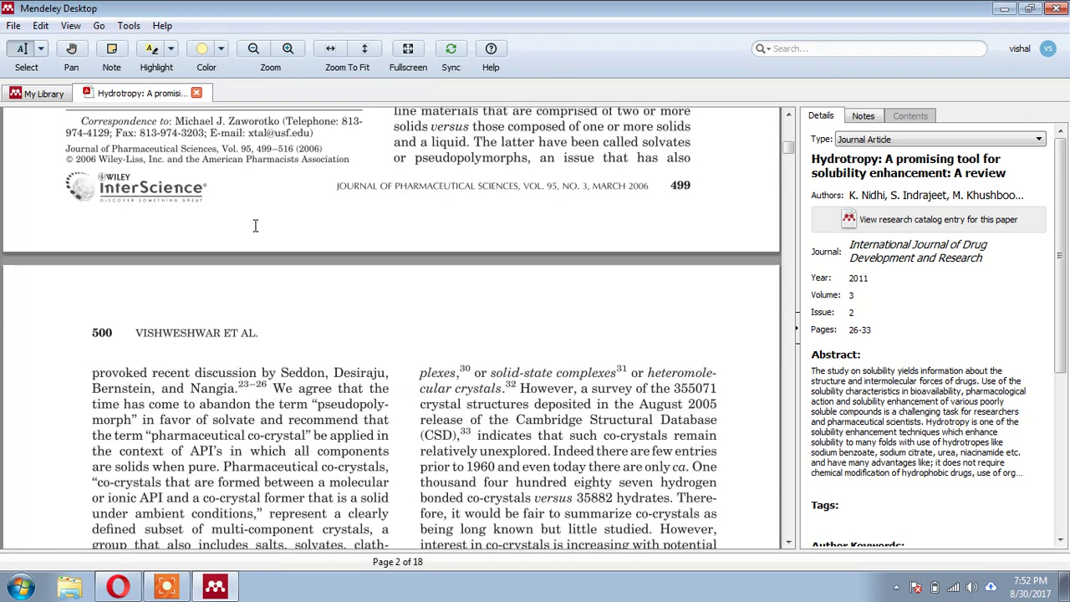
scroll(255, 224, "down", 4)
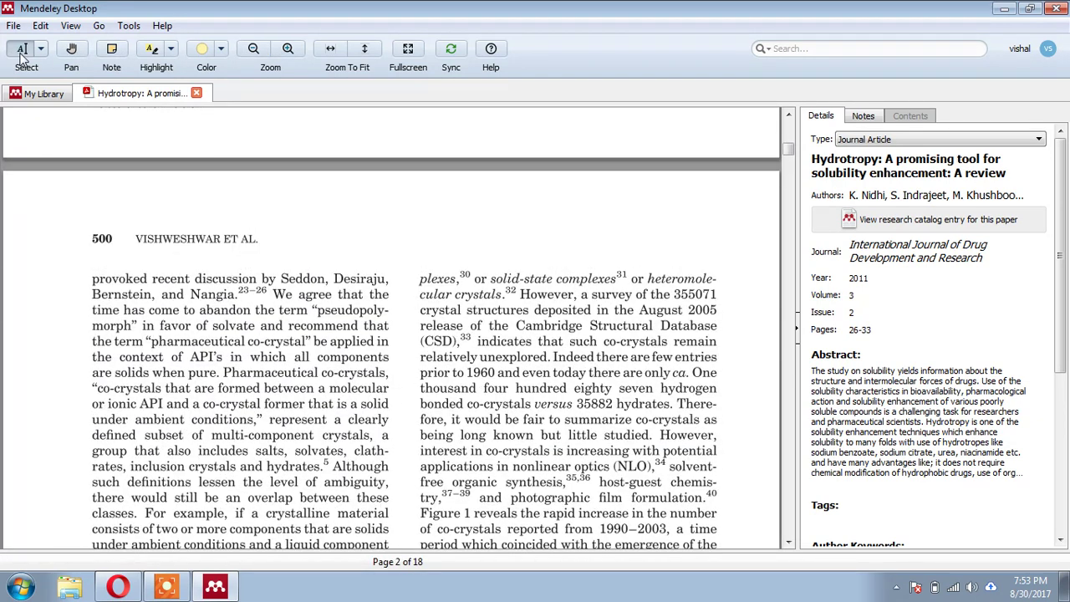
- Add and delete a trial sticky note, then highlight the 'plexes … interest in co-crystals' passage yellow
left_click(112, 50)
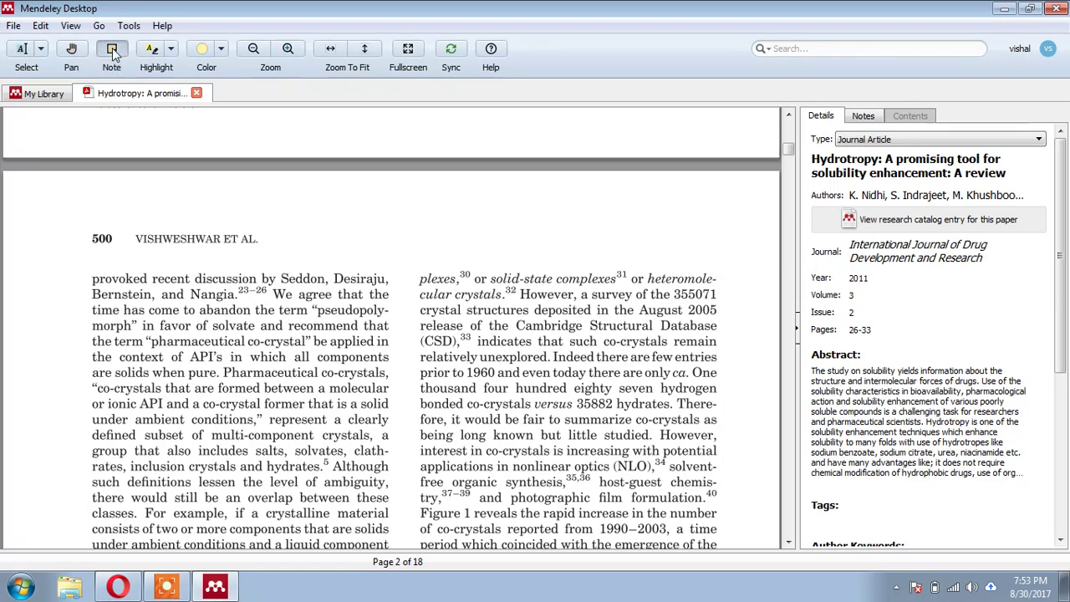
left_click(531, 260)
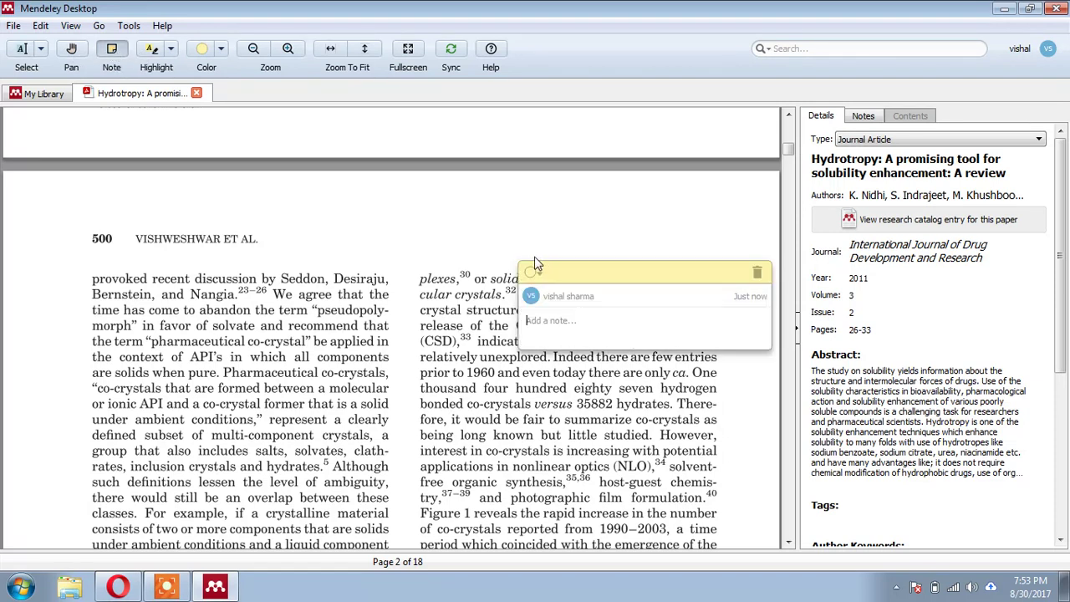
left_click(756, 274)
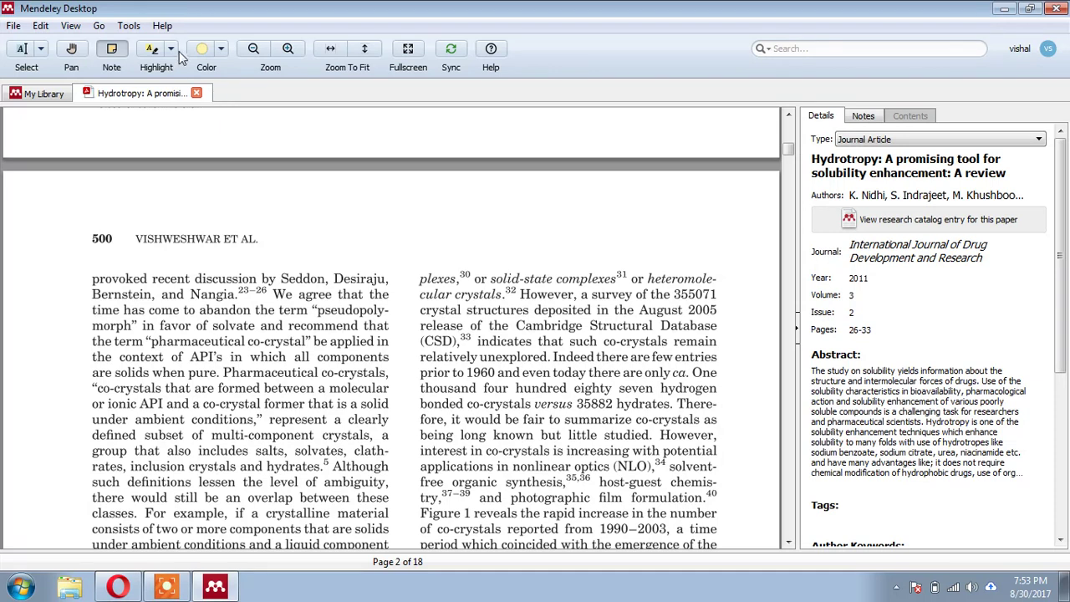
left_click(151, 50)
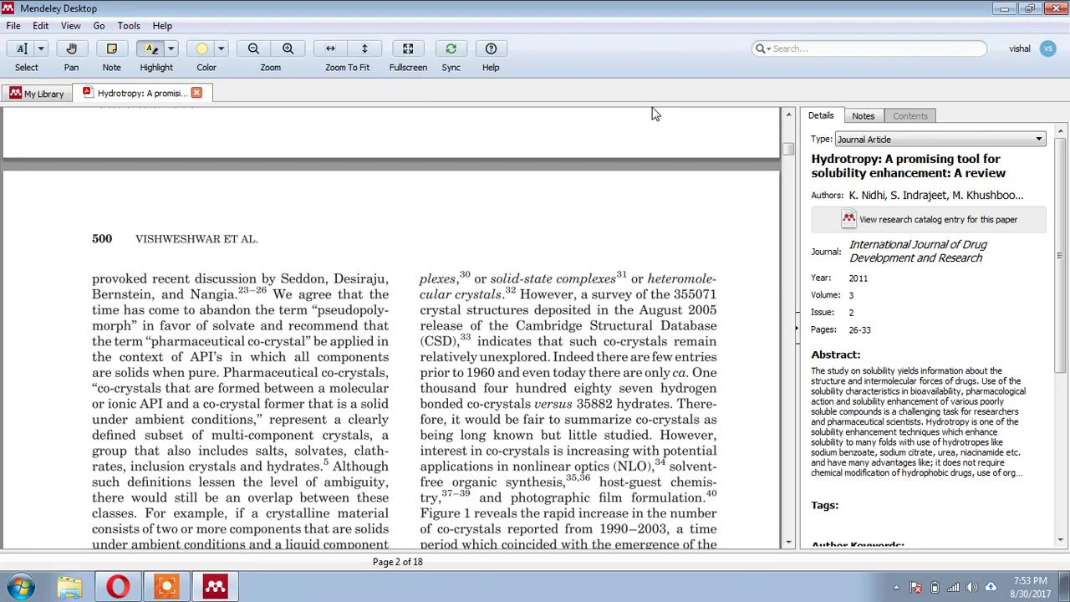
left_click_drag(418, 279, 665, 452)
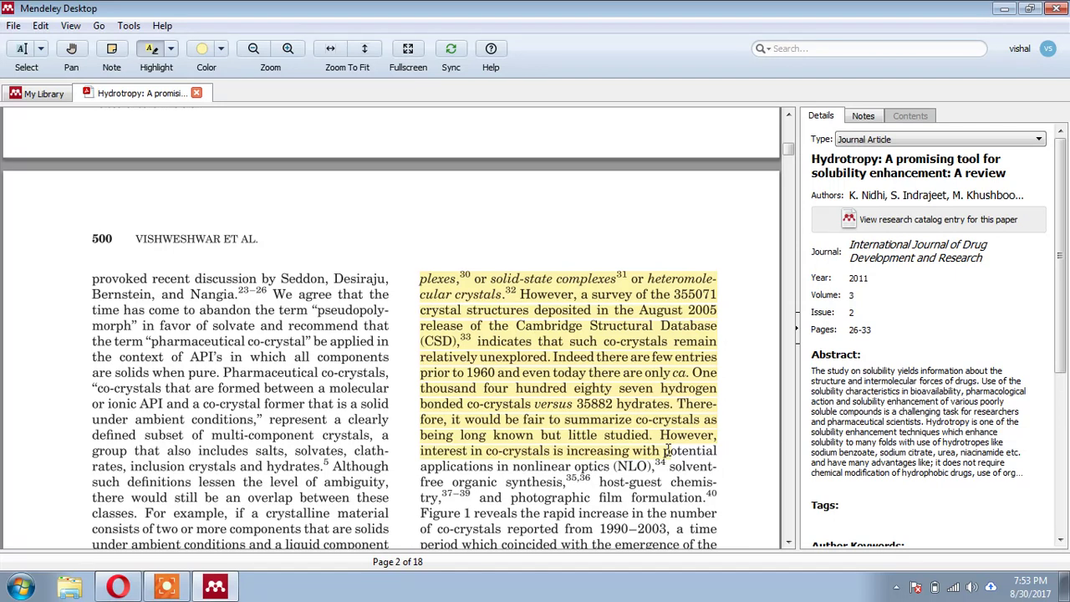
- Add a new folder named 'article 001' to My Library, retrying after one cancelled attempt
left_click(38, 94)
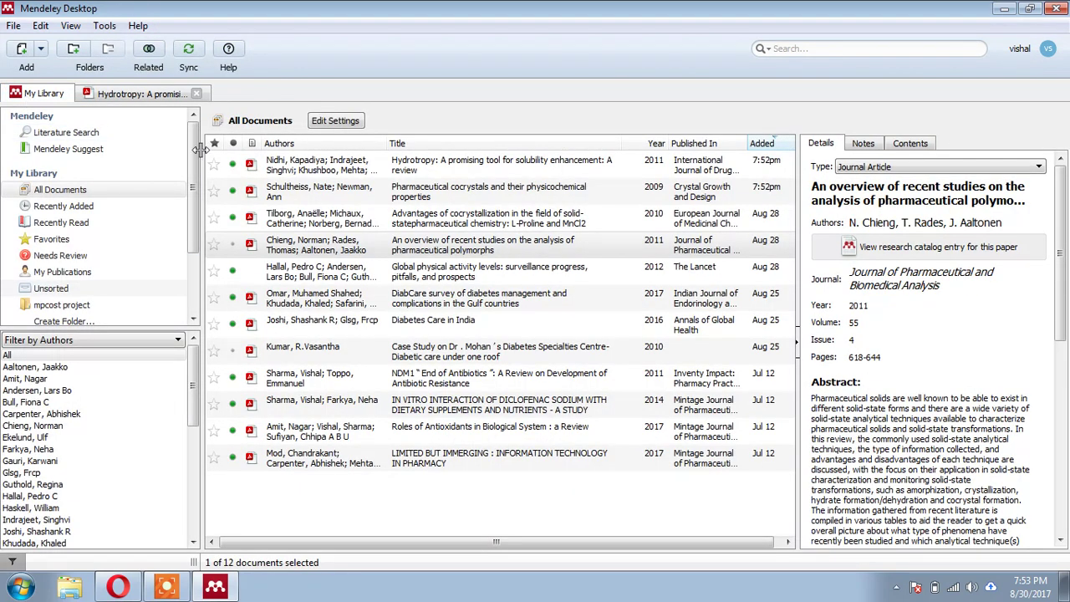
left_click_drag(191, 190, 189, 203)
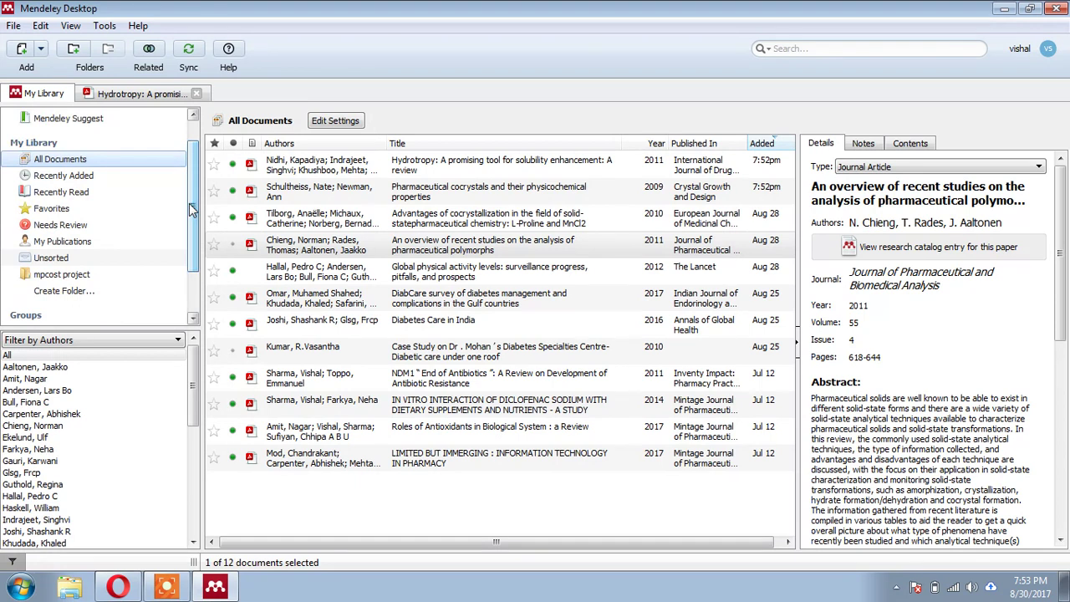
left_click(58, 292)
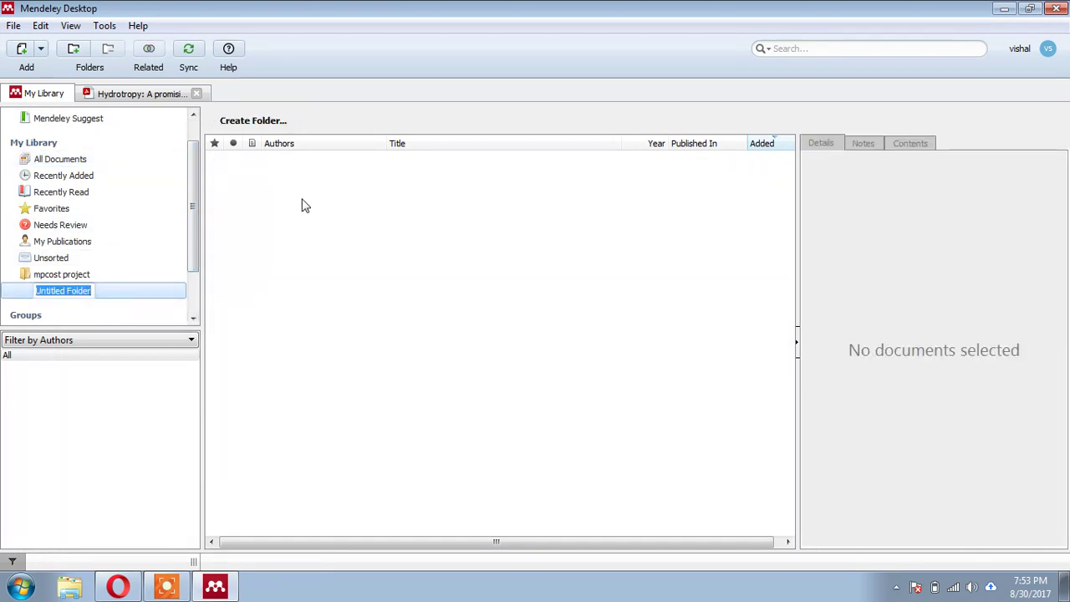
key("Escape")
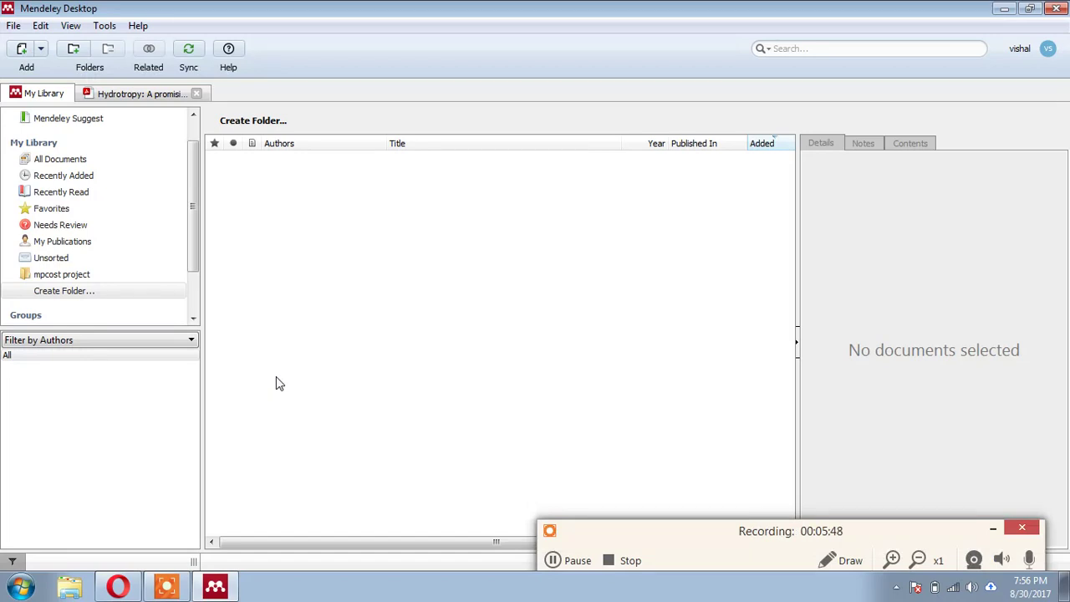
left_click(993, 529)
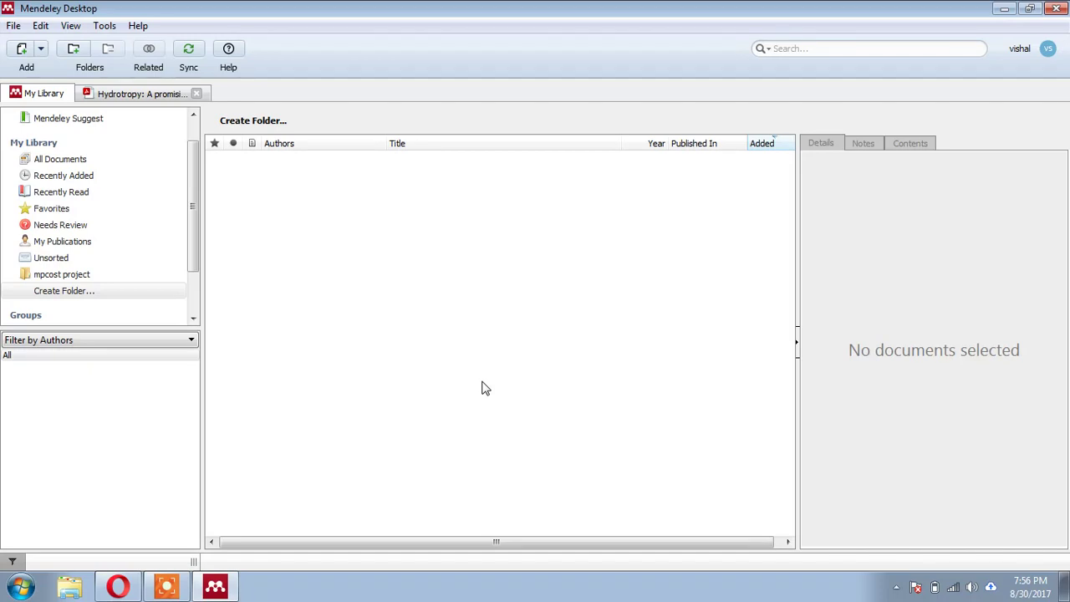
left_click(52, 296)
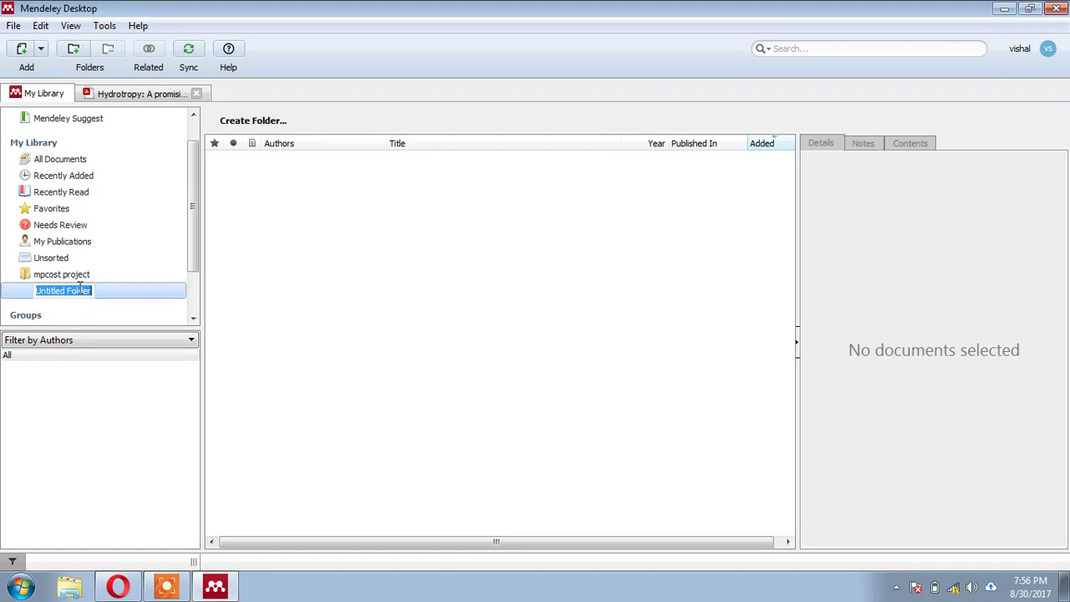
type("article 001")
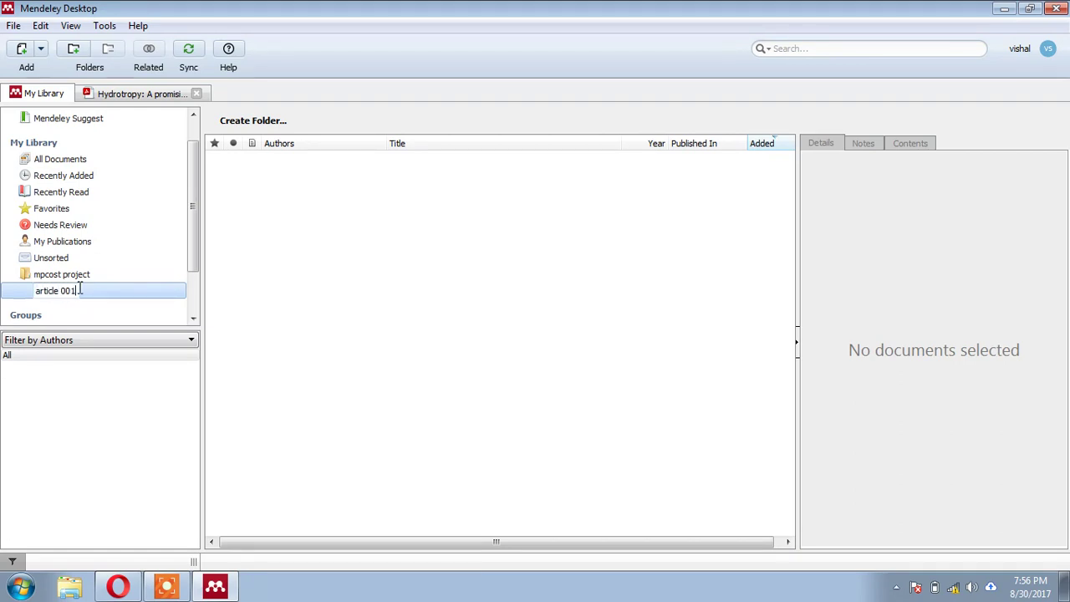
key("Return")
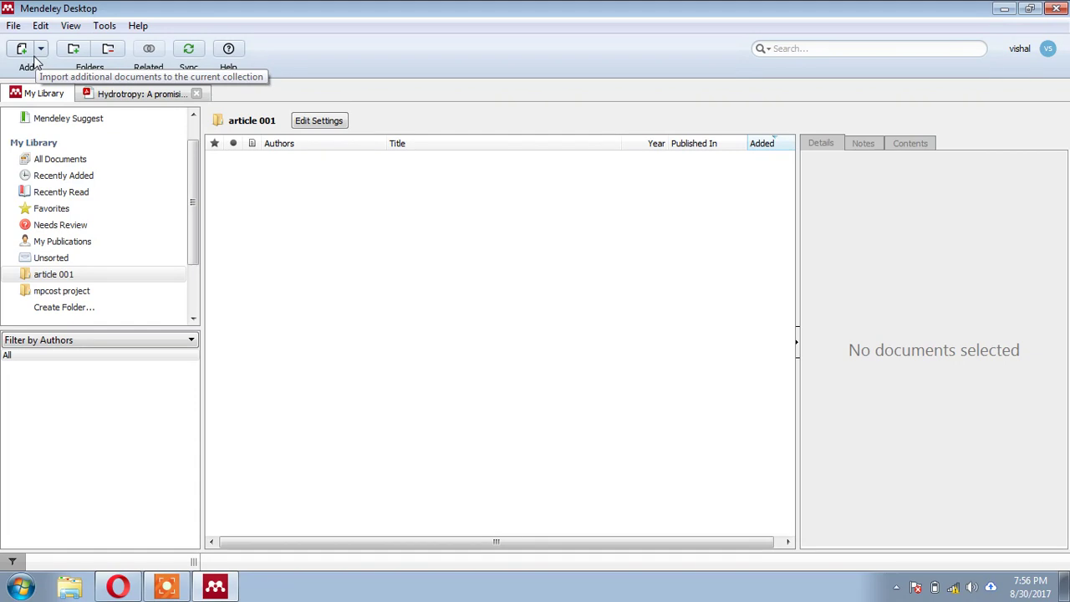
- Move the Hydrotropy, Pharmaceutical cocrystals and Advantages of cocrystallization papers into 'article 001' and view it
left_click(77, 161)
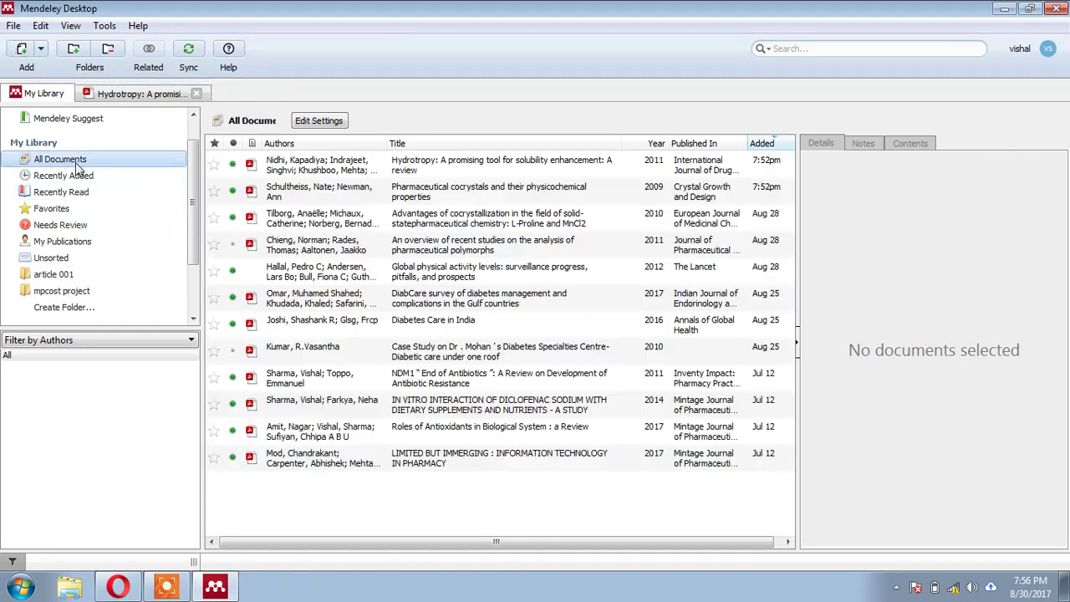
left_click(440, 170)
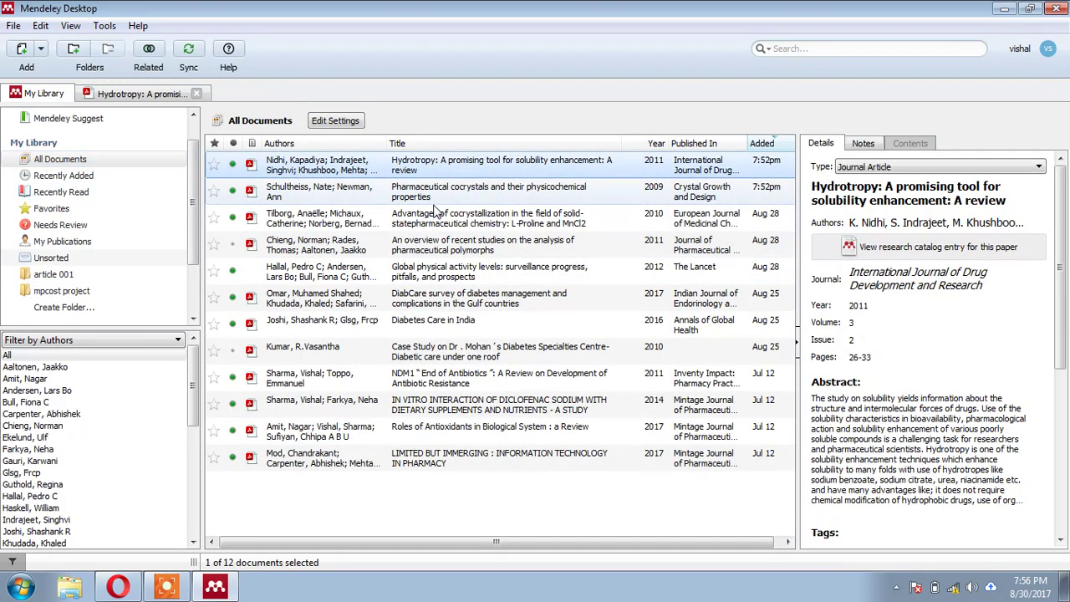
left_click(434, 224, "shift")
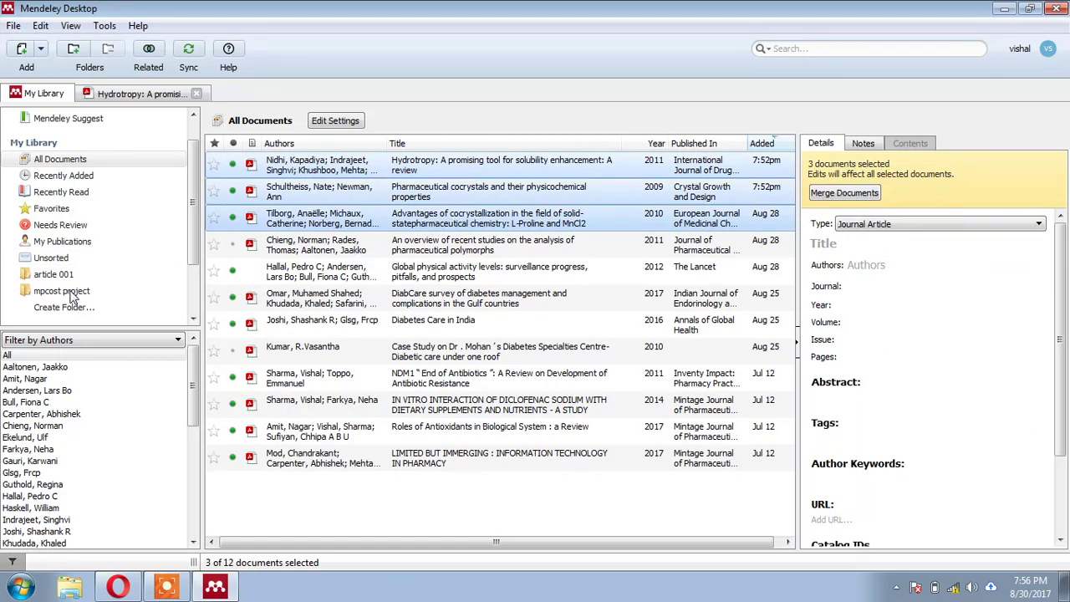
left_click_drag(320, 191, 138, 282)
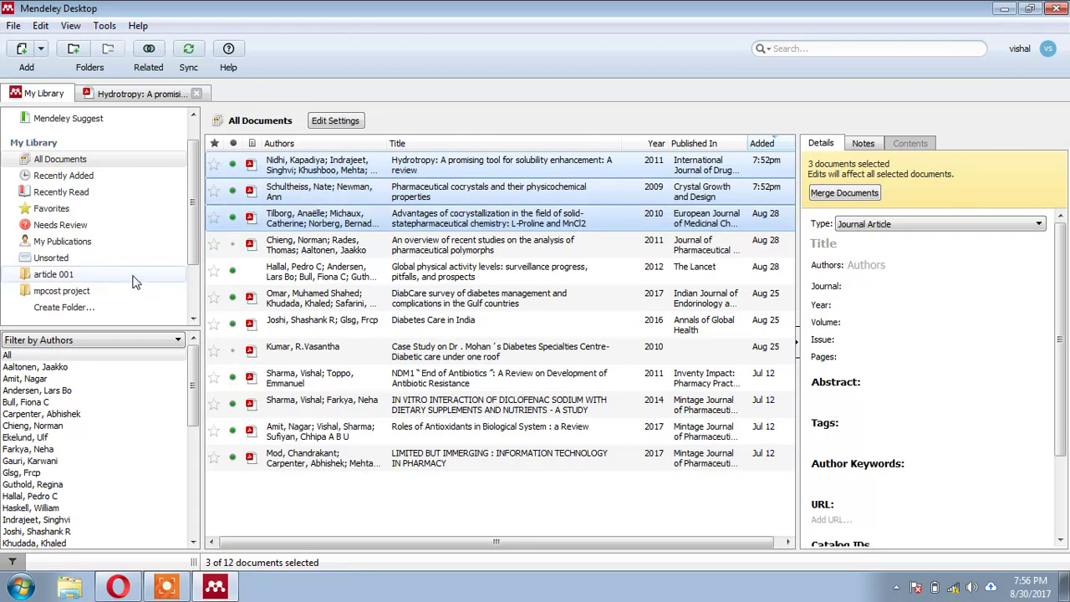
left_click(66, 280)
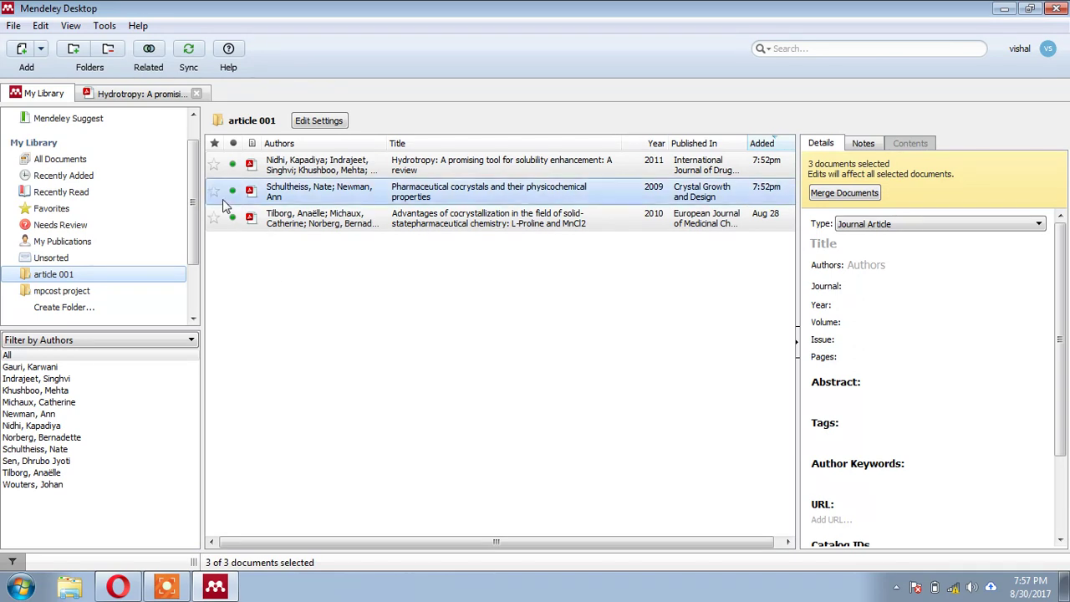
- Look through Mendeley's Tools menu, then bring up the Windows Start program list
left_click(104, 26)
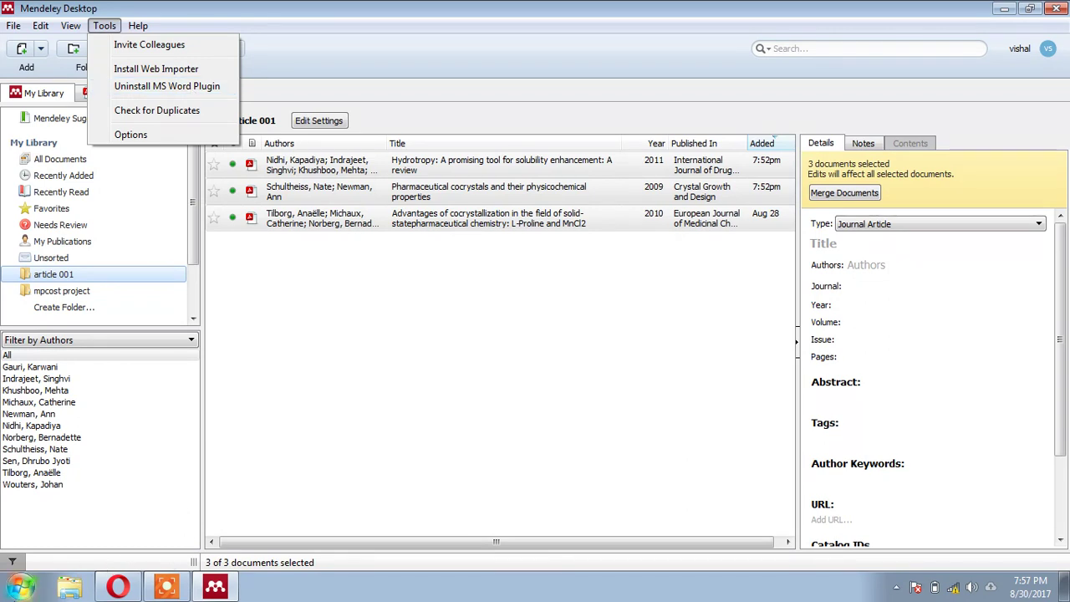
left_click(20, 585)
- Launch Microsoft Word 2010 with a blank Document1 and show the References ribbon with Mendeley tools
mouse_move(129, 238)
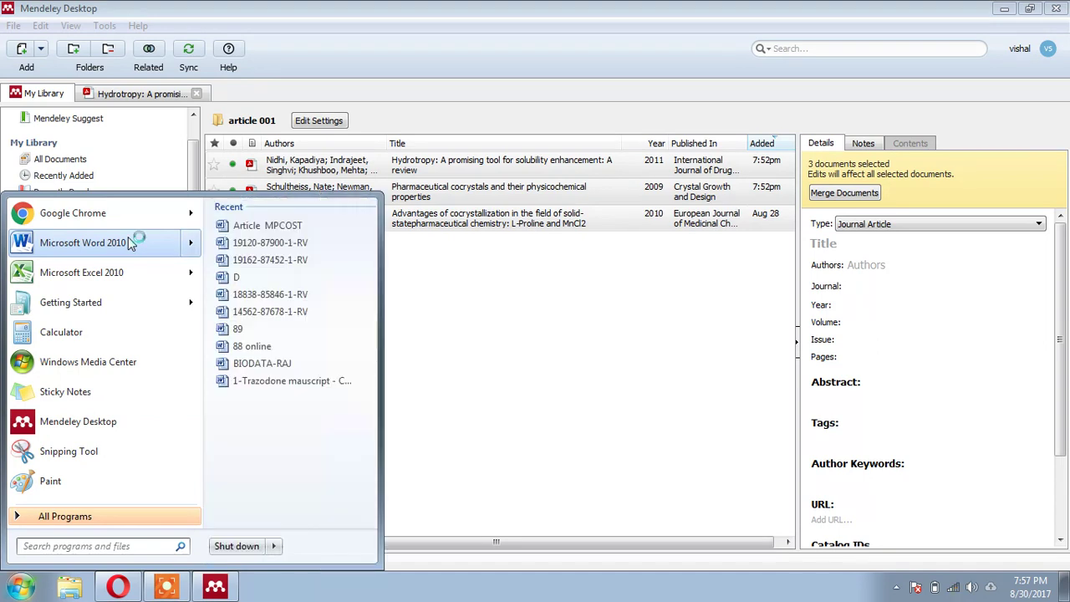
left_click(83, 243)
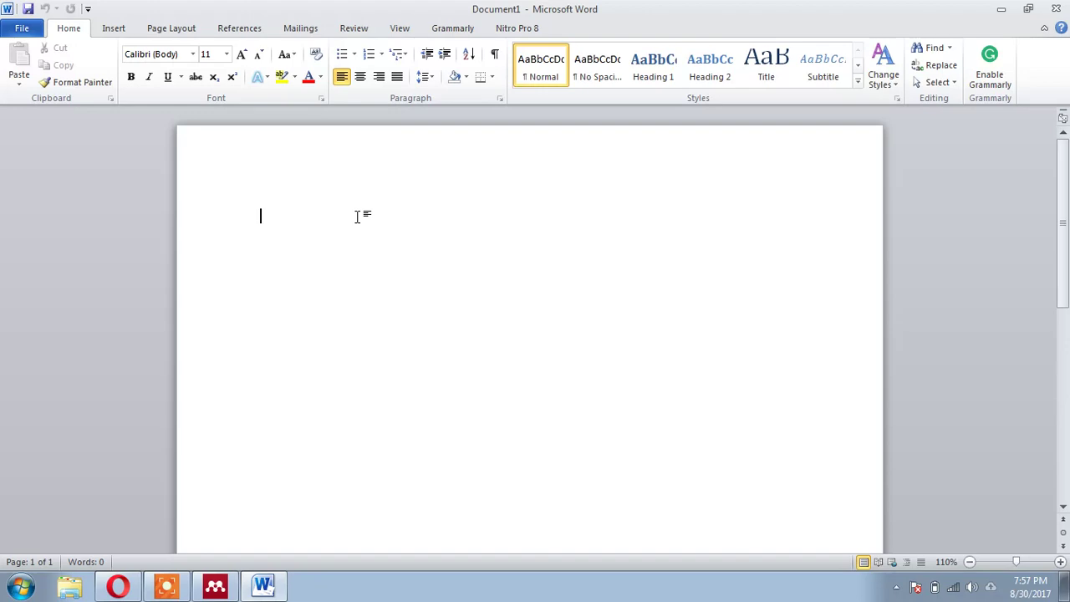
left_click(241, 33)
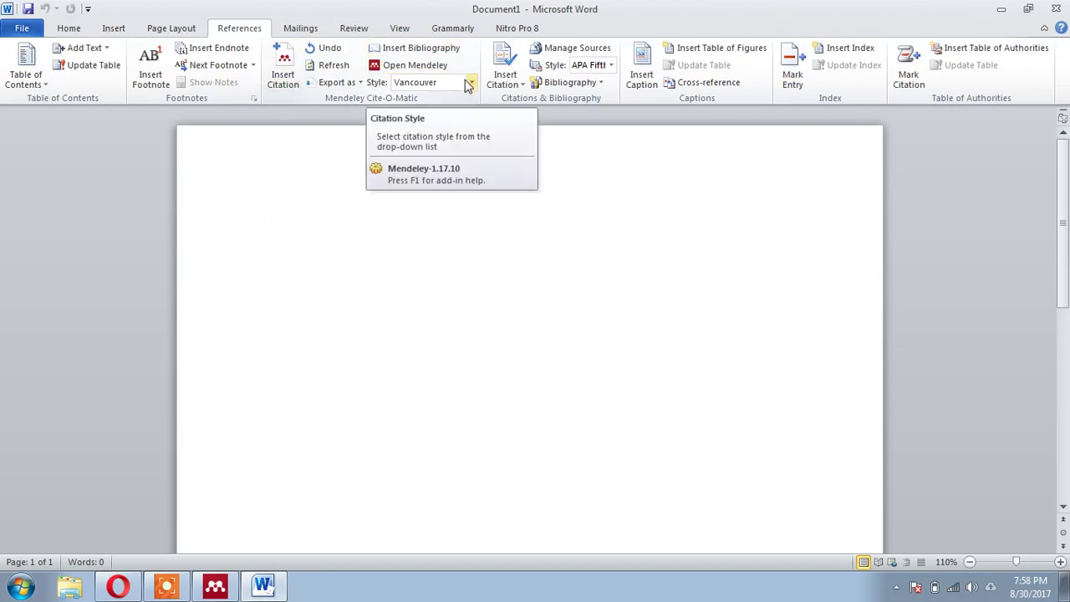
- Back in Mendeley, open the Advantages of cocrystallization paper from the library
left_click(215, 585)
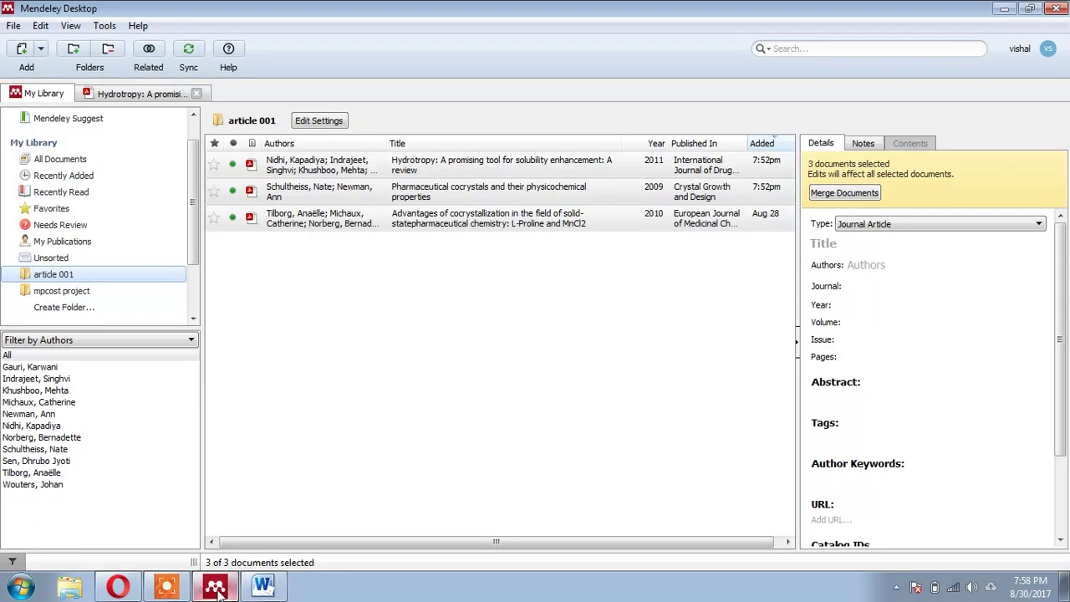
left_click(137, 97)
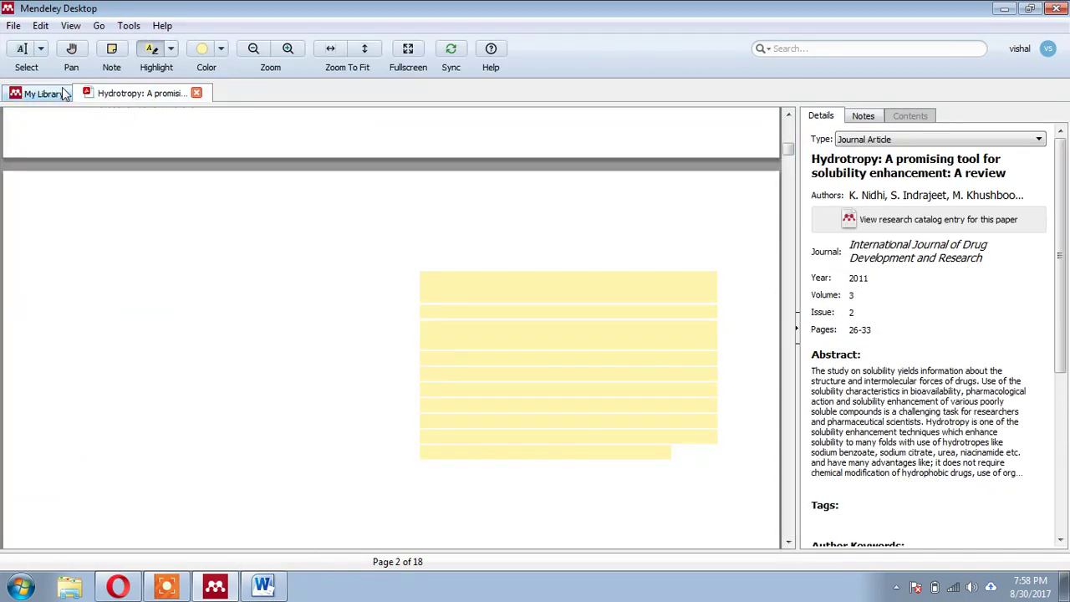
left_click(69, 95)
left_click(258, 221)
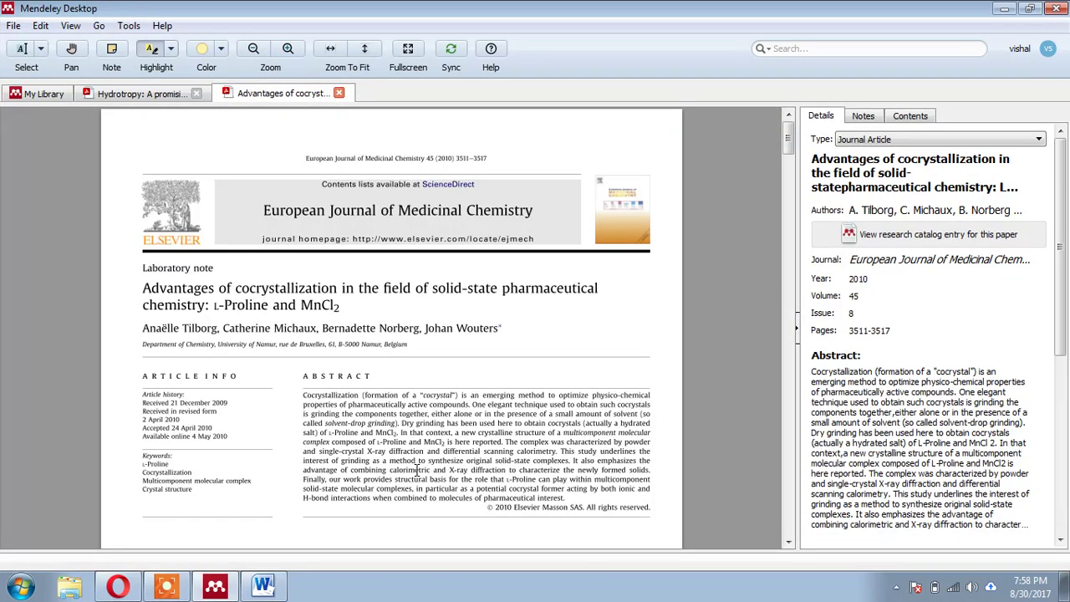
- Highlight the page-2 paragraph beginning 'The powder obtained' and copy its text
scroll(416, 471, "down", 9)
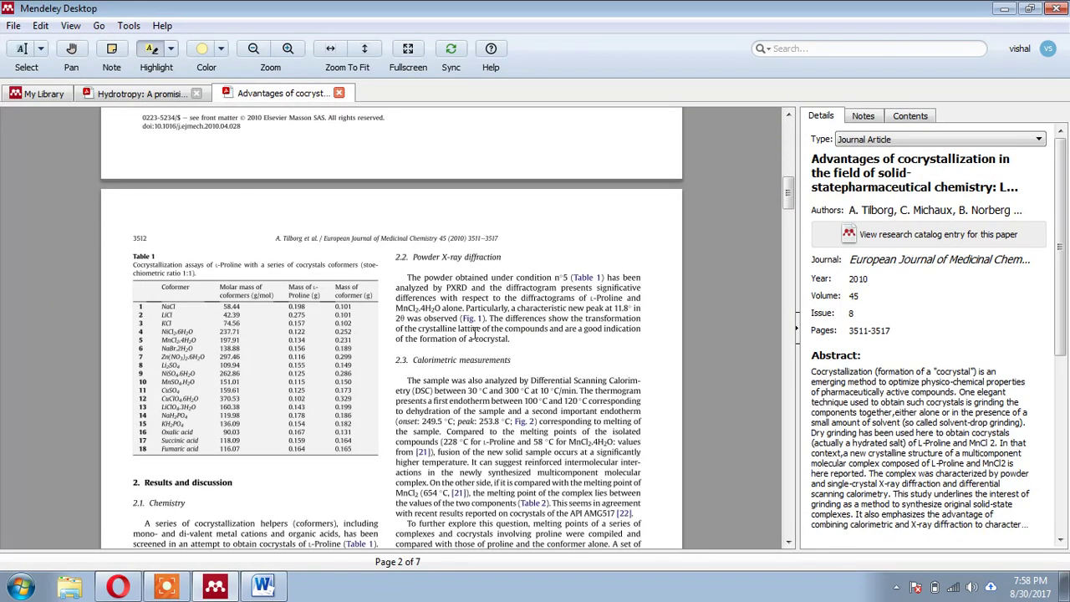
left_click_drag(406, 277, 508, 348)
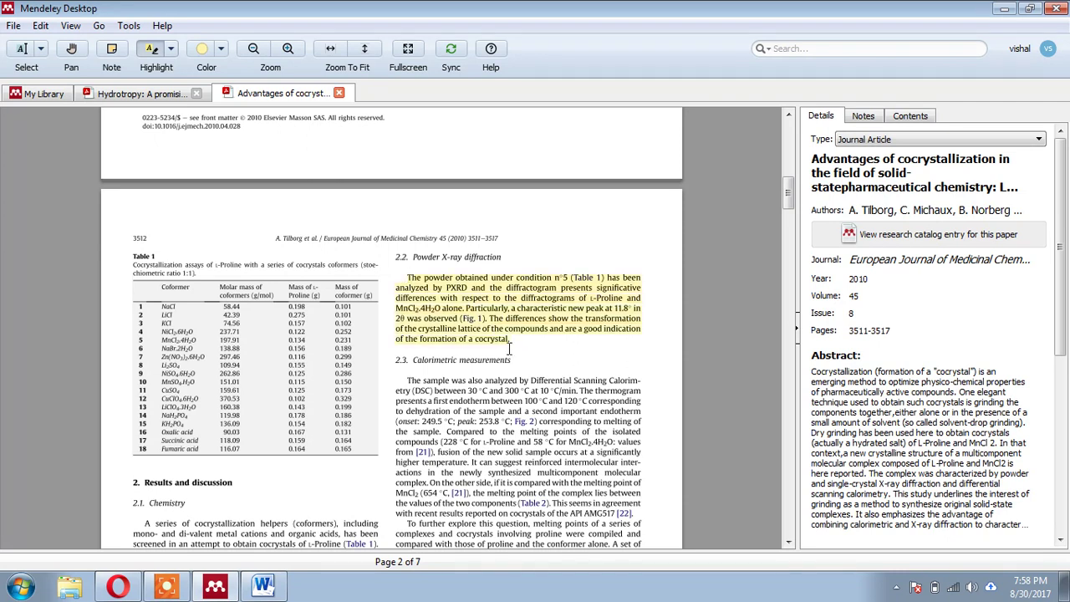
right_click(504, 333)
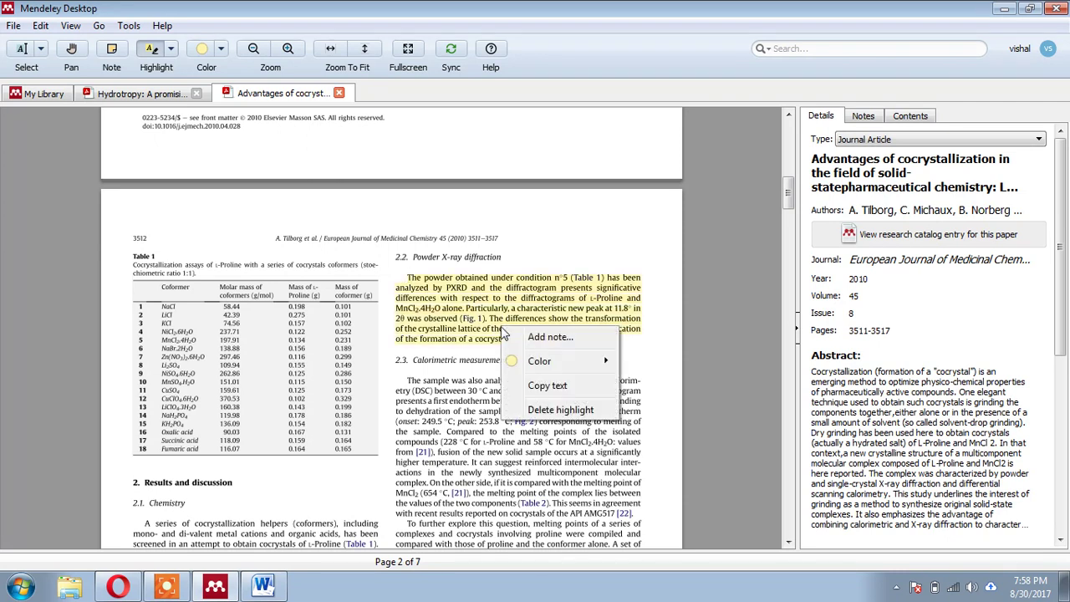
left_click(536, 389)
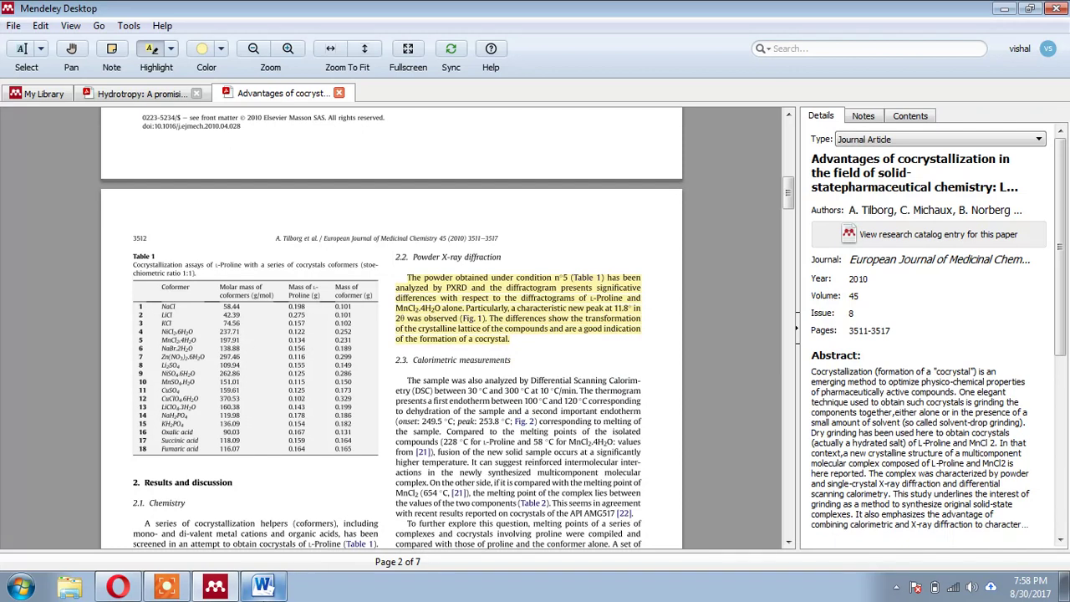
left_click(264, 586)
- Paste the copied 'The powder obtained' passage into Document1
right_click(262, 206)
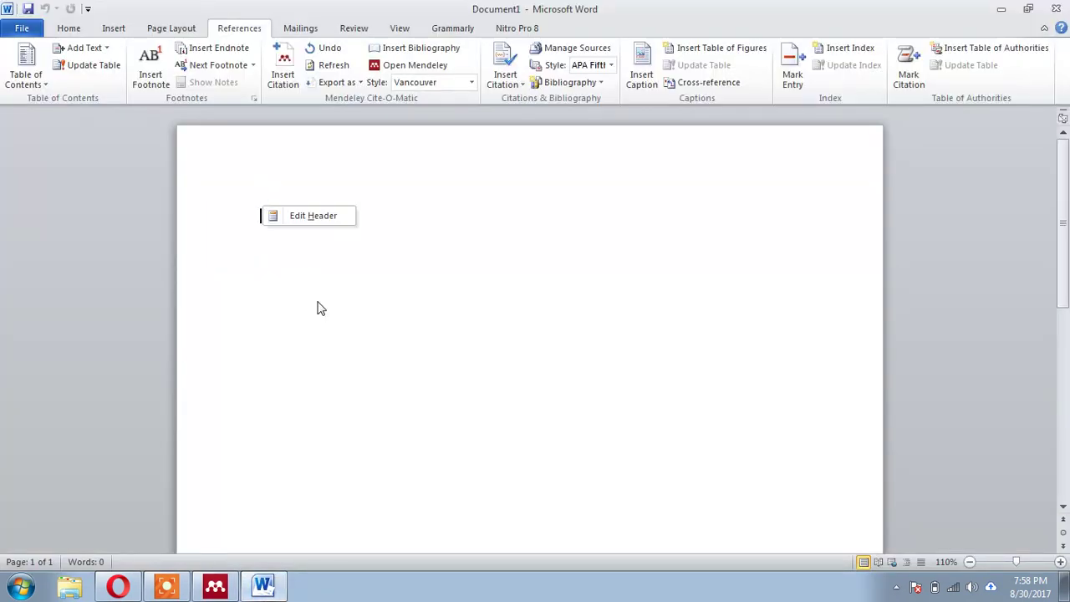
left_click(284, 241)
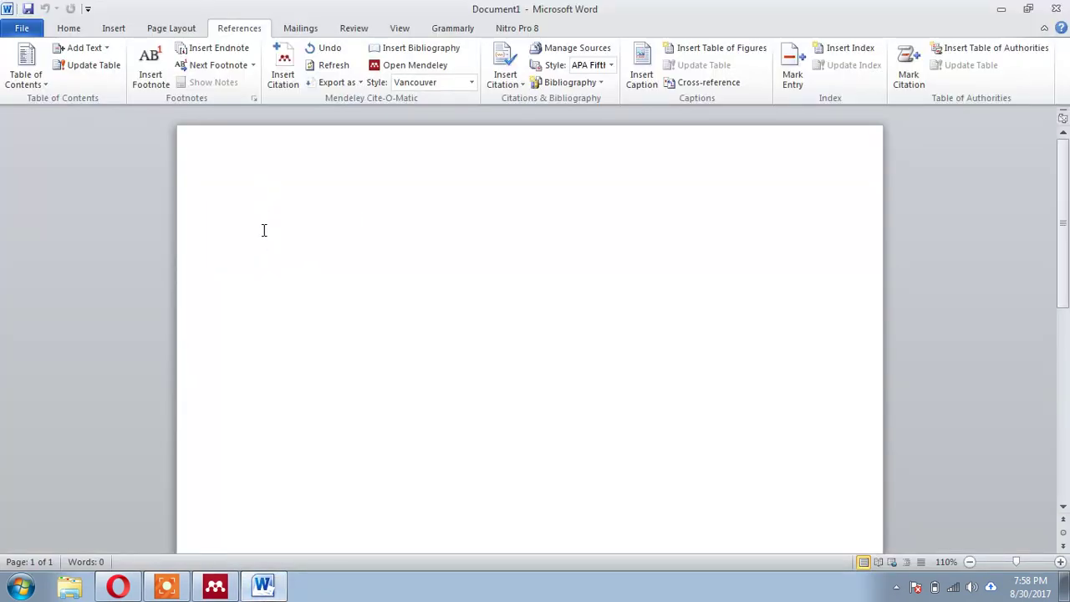
right_click(263, 230)
left_click(261, 243)
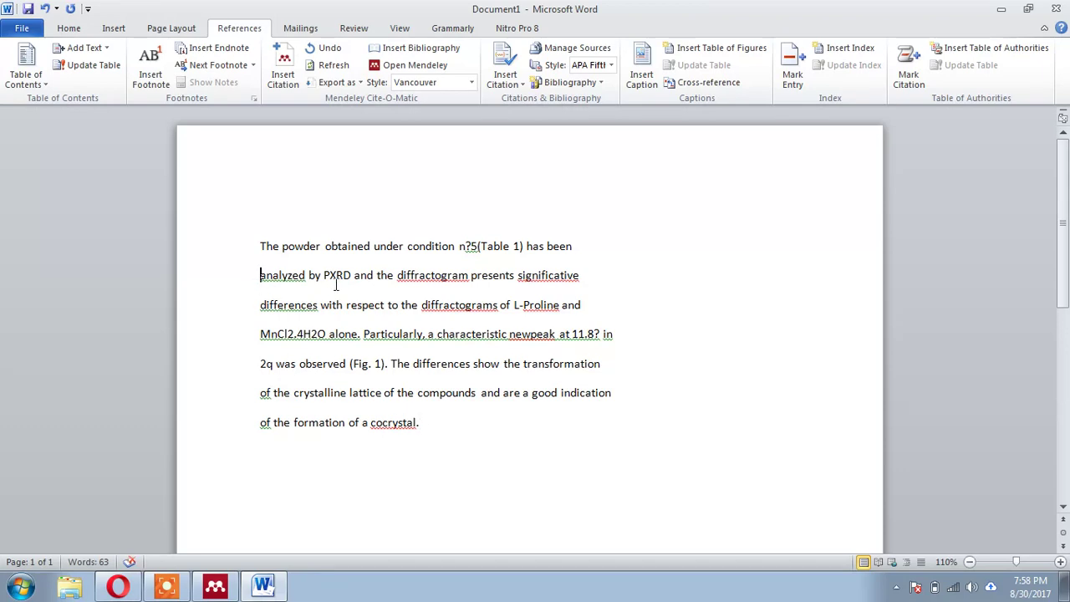
- Remove the line breaks so the pasted passage forms one continuous paragraph
key("BackSpace")
key("Delete")
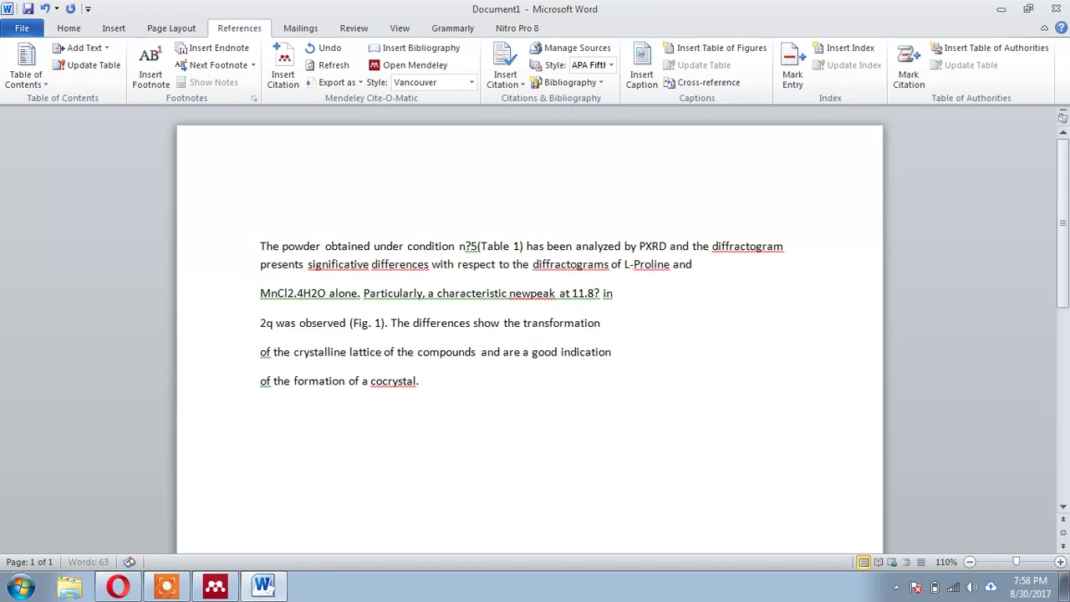
key("BackSpace")
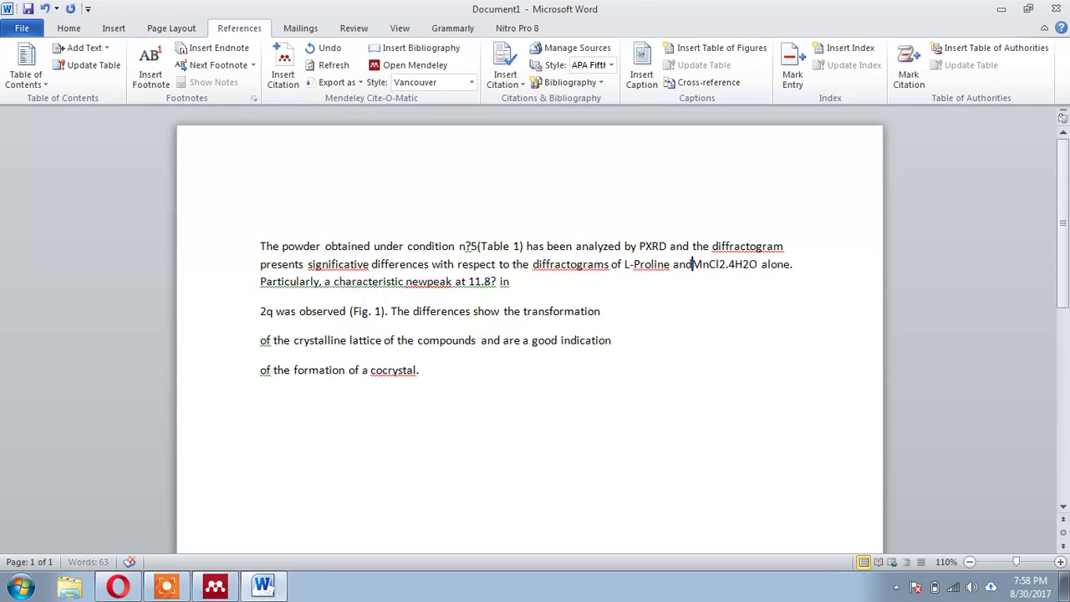
key("Down")
key("Delete")
key("Down")
key("Delete")
key("Down")
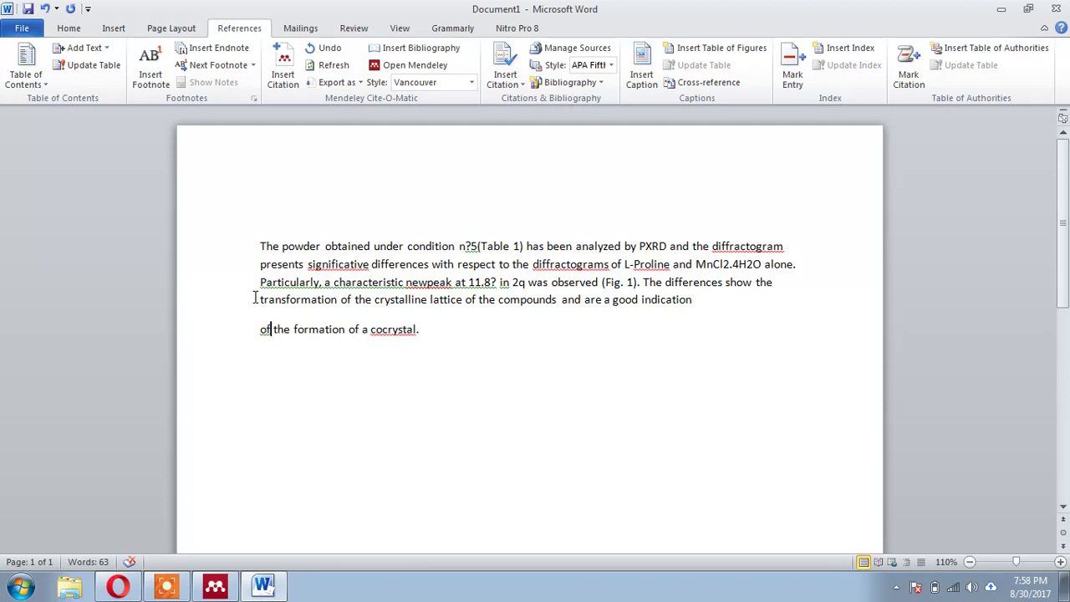
key("BackSpace")
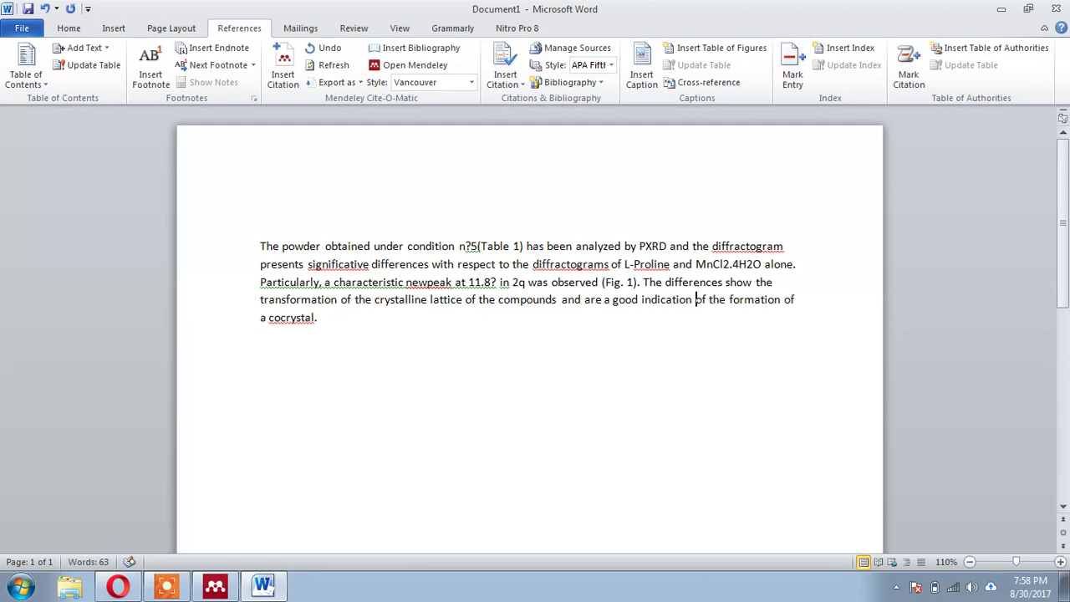
left_click(118, 585)
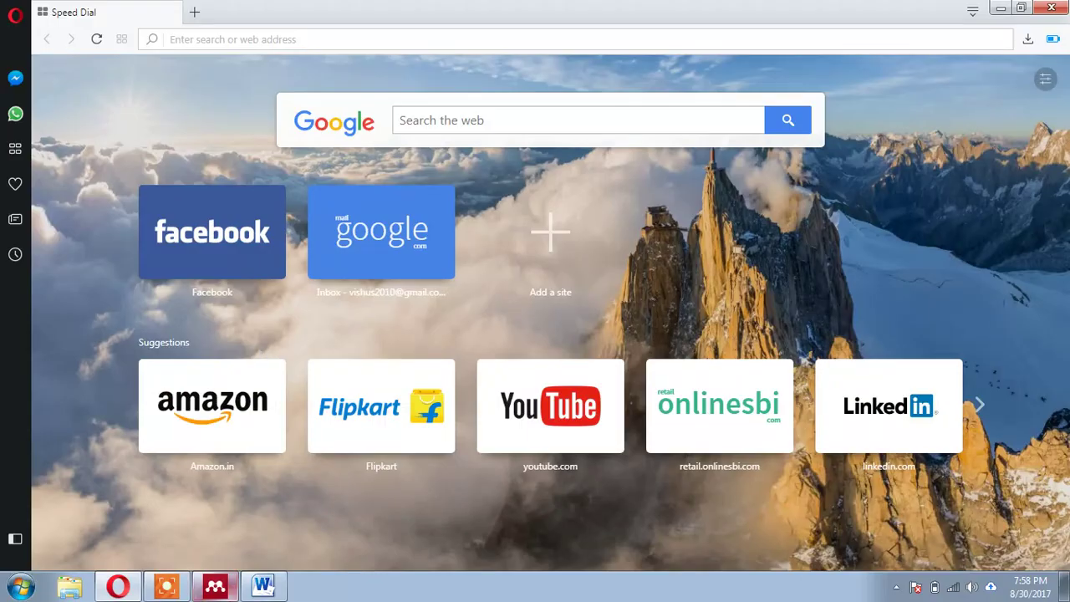
- In the Hydrotropy PDF, highlight the first Introduction paragraph from 'Crystalline forms' to 'topical debate.'
left_click(215, 585)
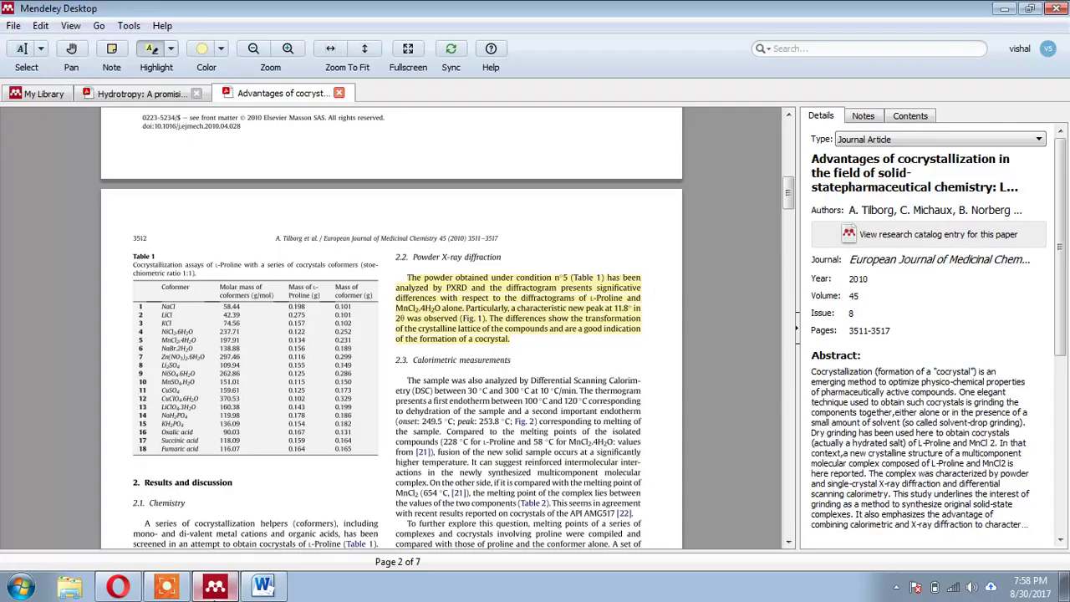
scroll(303, 251, "up", 10)
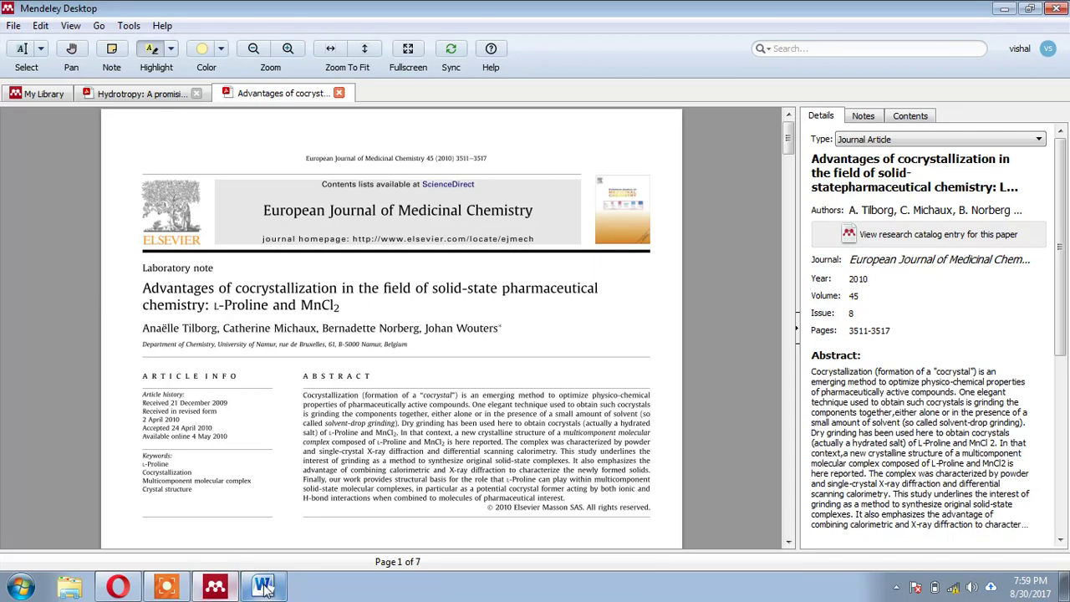
left_click(150, 95)
scroll(416, 343, "up", 5)
scroll(415, 343, "down", 2)
left_click_drag(61, 361, 270, 502)
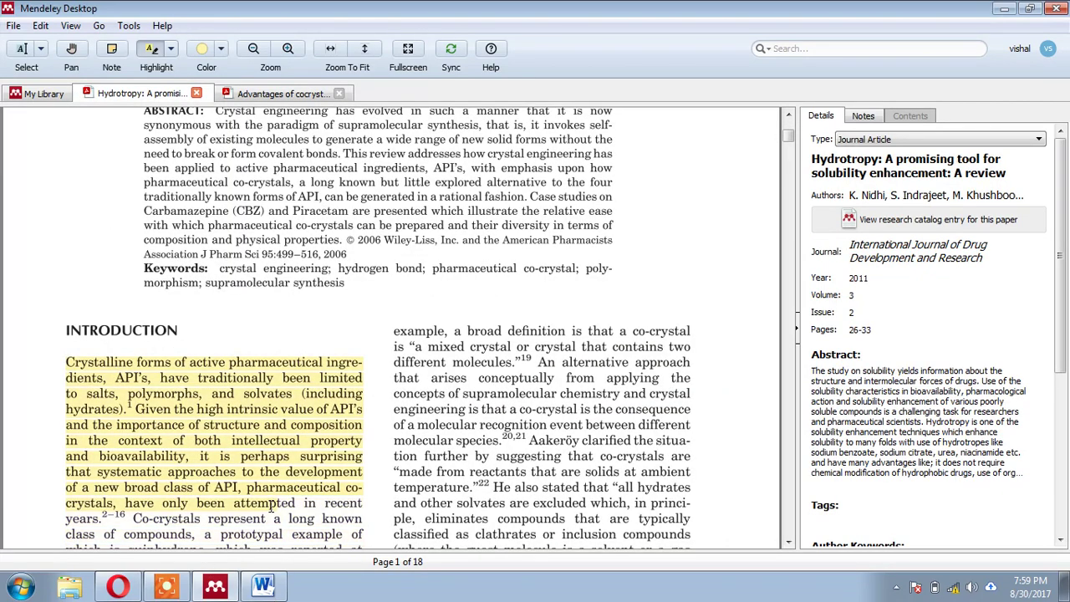
scroll(270, 505, "down", 3)
left_click_drag(336, 361, 335, 361)
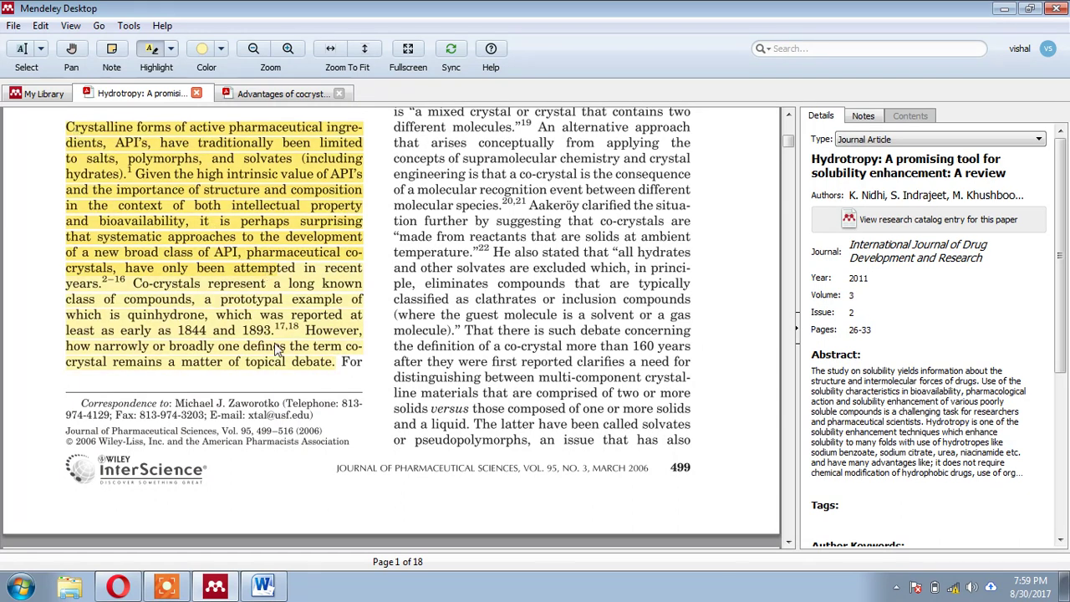